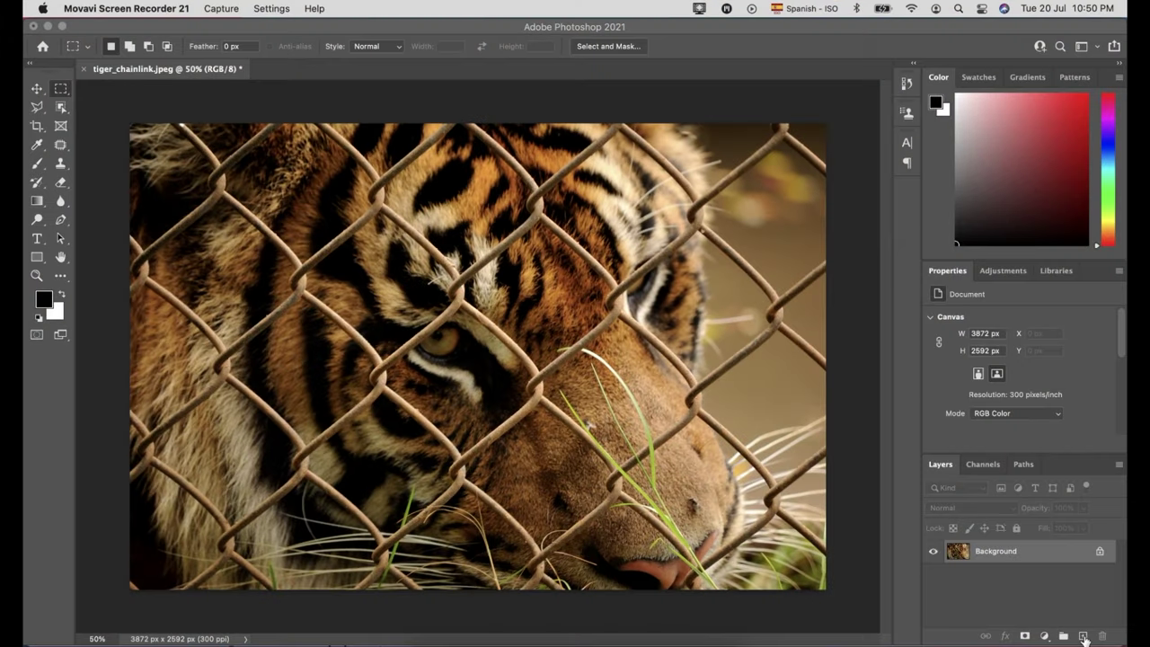
# - Add an empty Layer 1 above the photo and set the Brush tool to 31 px
pyautogui.click(1083, 636)
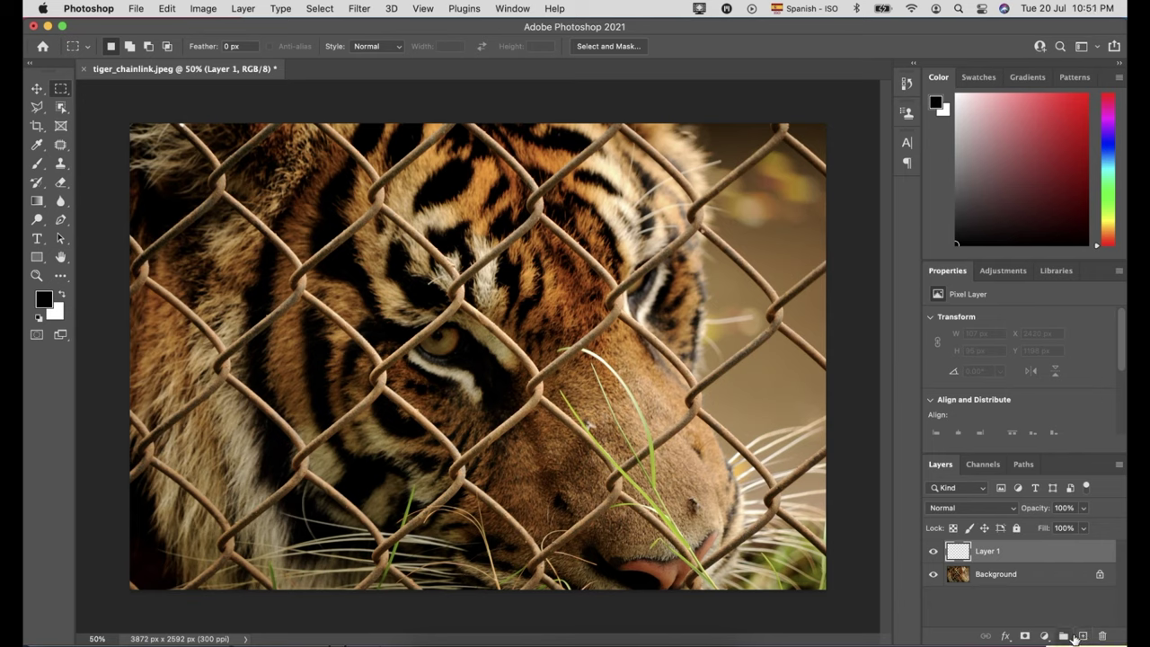
pyautogui.click(37, 162)
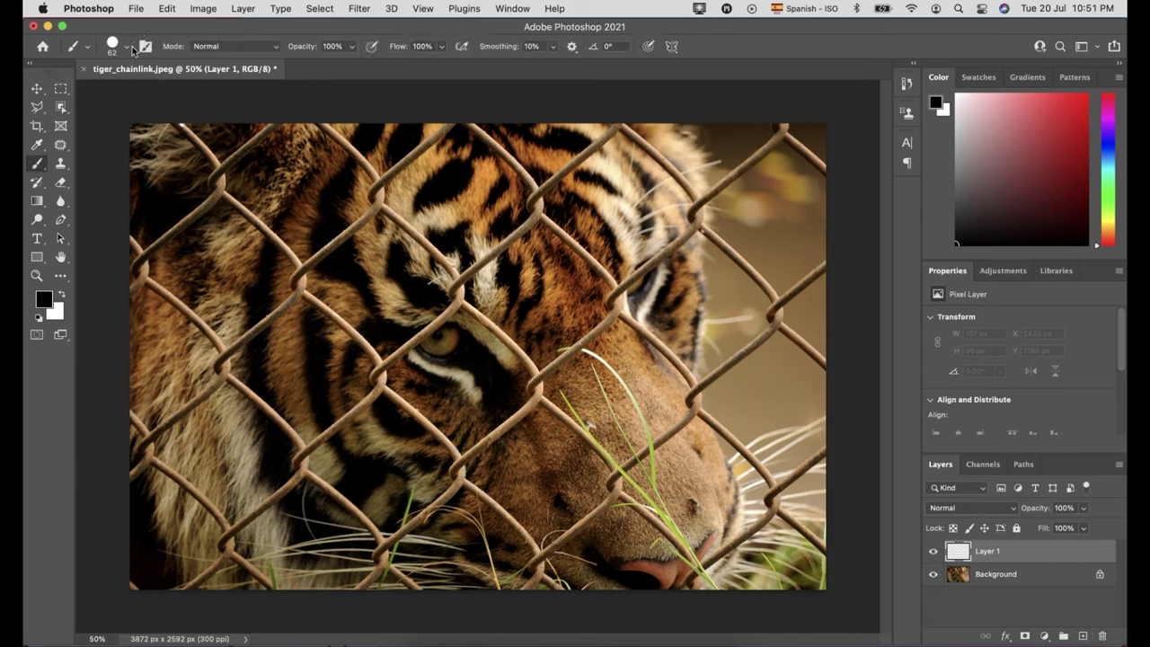
pyautogui.click(127, 47)
pyautogui.moveTo(132, 93); pyautogui.dragTo(126, 96)
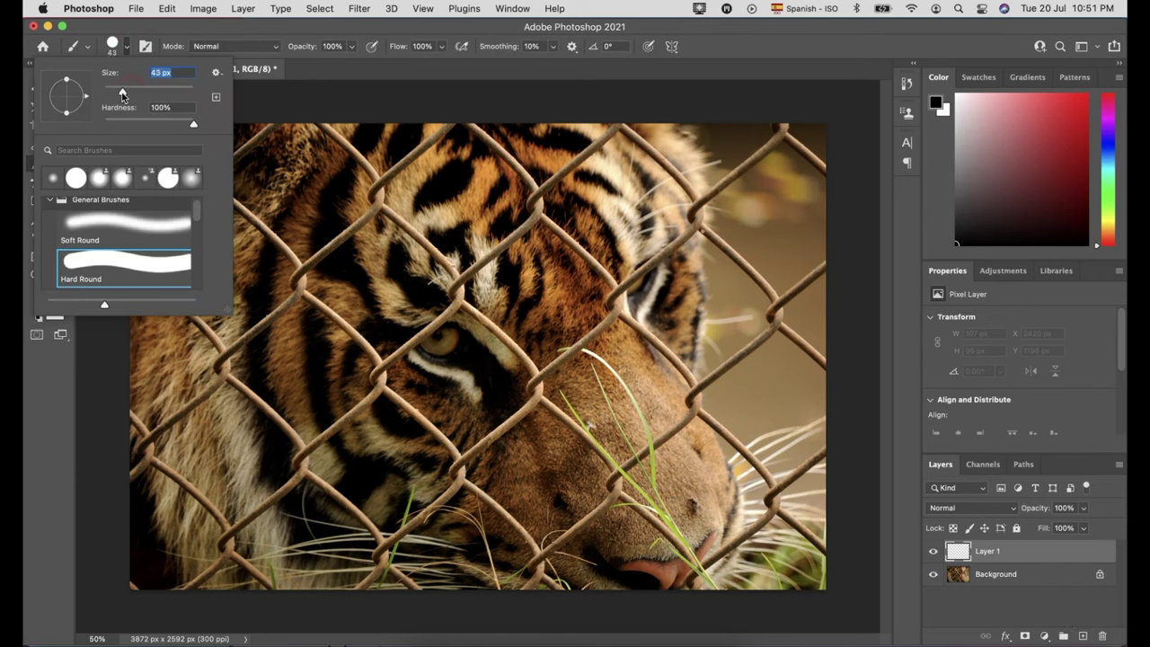
pyautogui.click(410, 73)
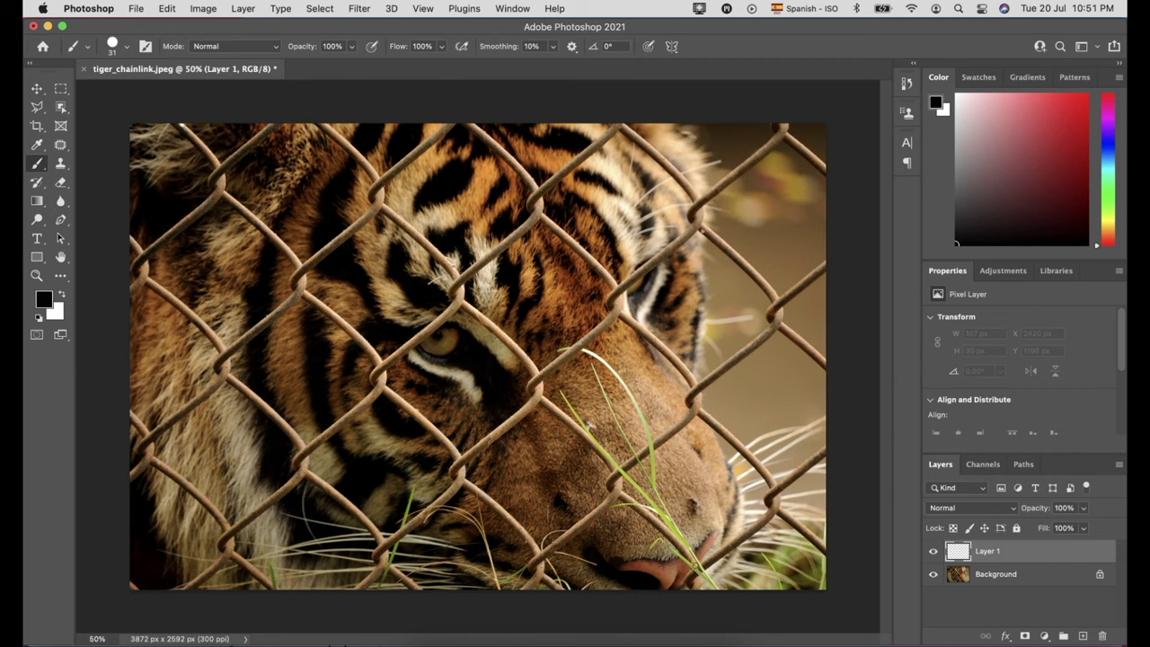
# - Paint a test dab near the tiger's muzzle, zoom in, then undo the dab
pyautogui.click(696, 564)
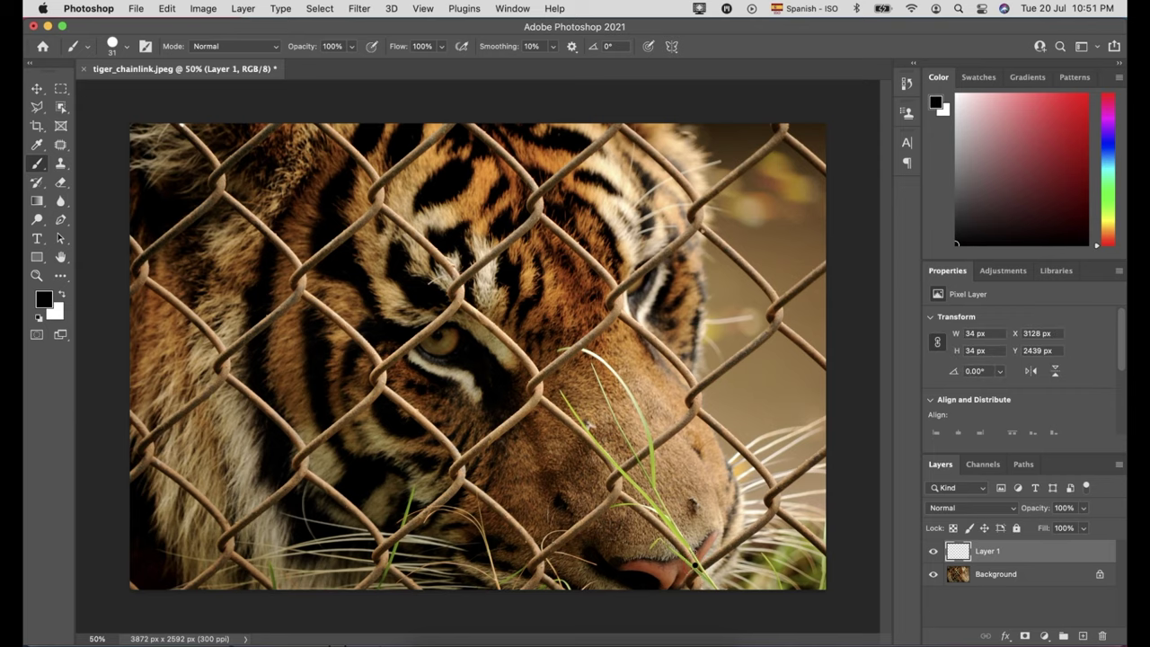
pyautogui.scroll(3, 693, 552)
pyautogui.scroll(3, 692, 551)
pyautogui.scroll(2, 693, 552)
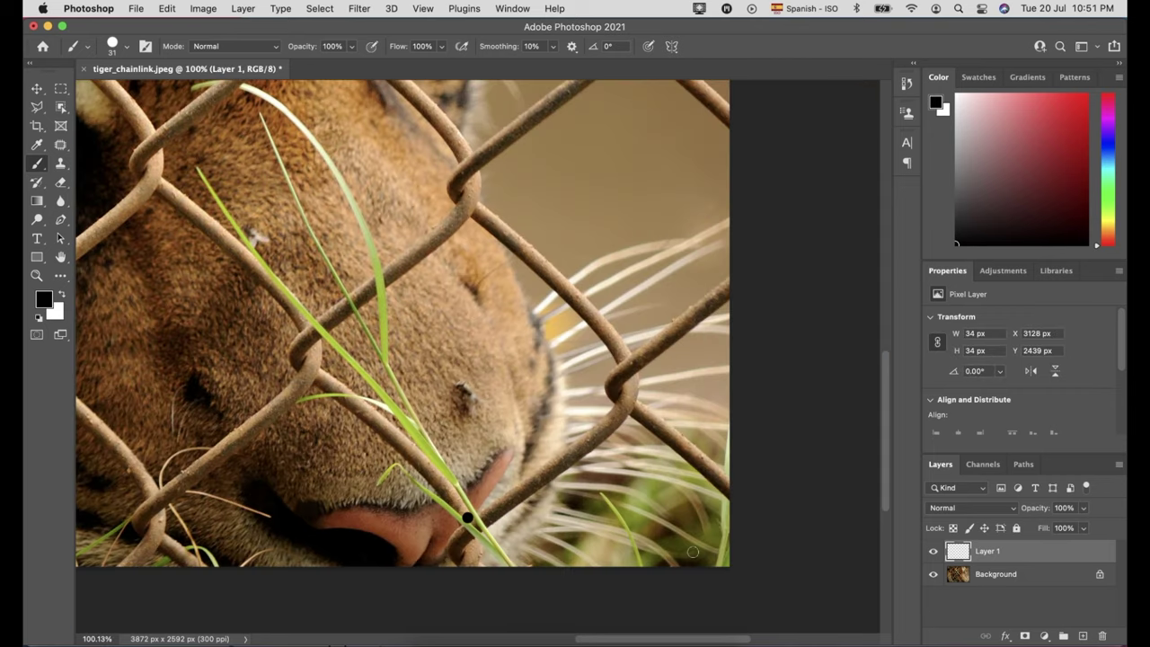
pyautogui.hotkey('ctrl', 'z')
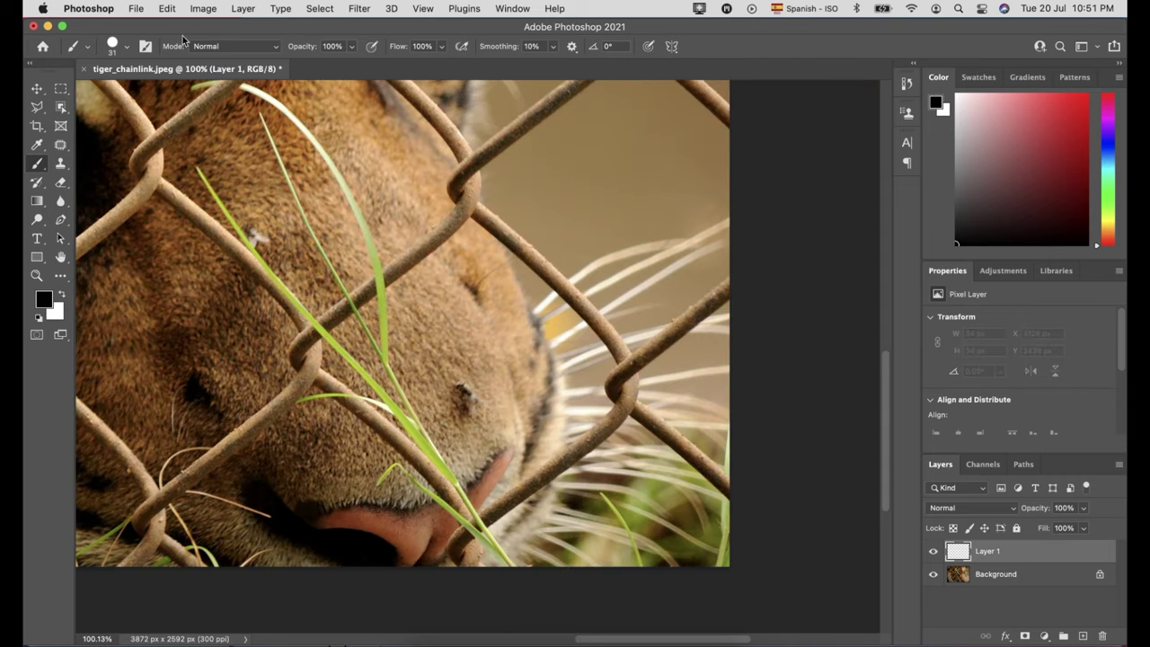
# - At 23 px, paint a thick black line over the wire running up-left from the mouth
pyautogui.click(127, 46)
pyautogui.moveTo(118, 91); pyautogui.dragTo(113, 91)
pyautogui.click(469, 520)
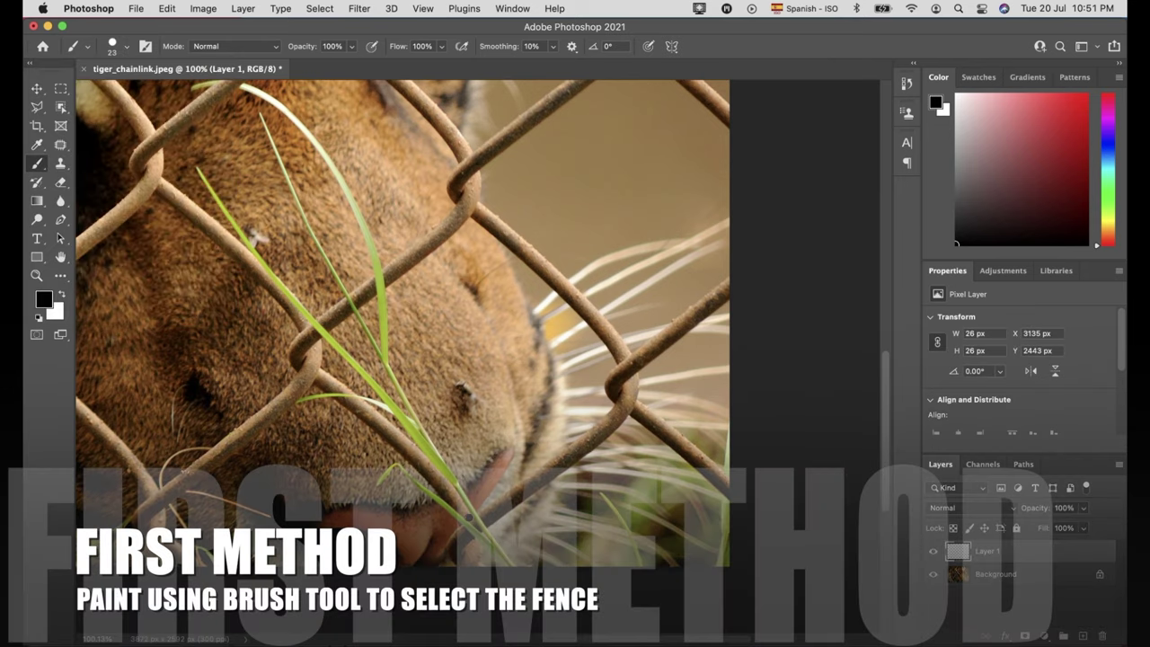
pyautogui.moveTo(467, 515); pyautogui.dragTo(342, 400)
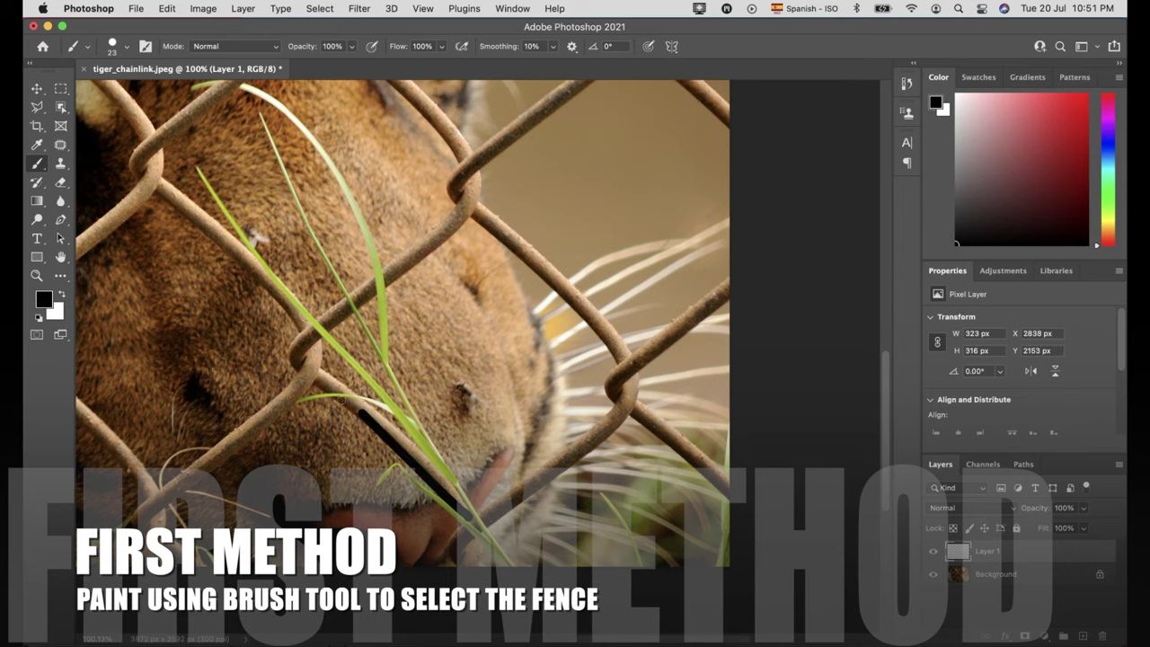
pyautogui.moveTo(342, 400); pyautogui.dragTo(334, 400)
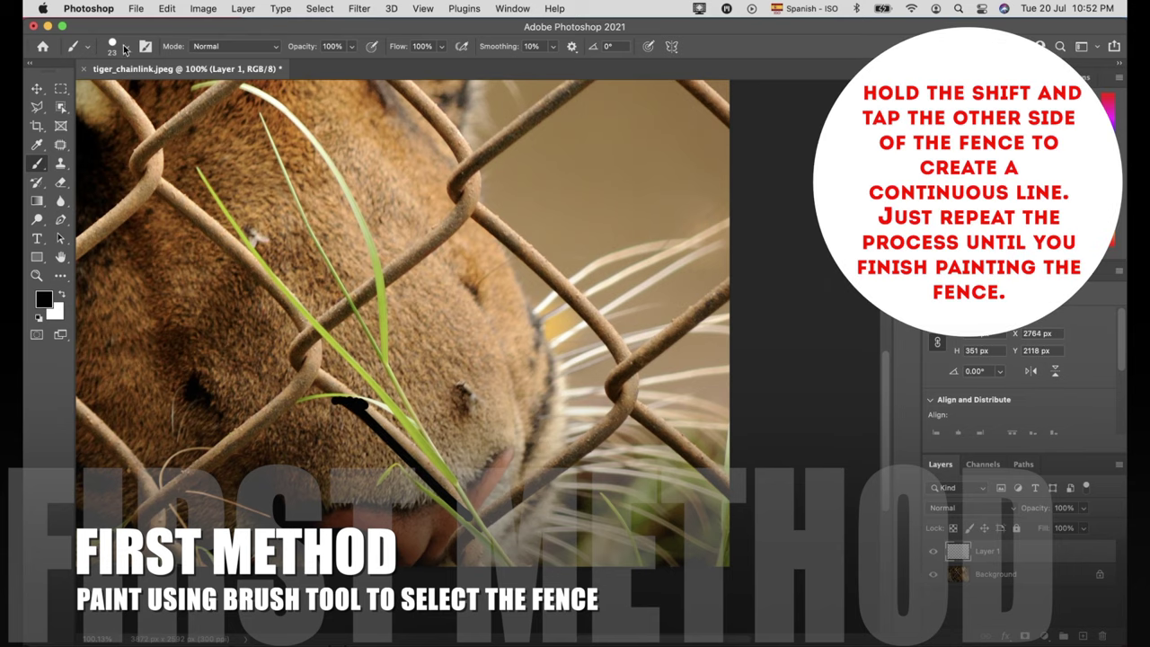
pyautogui.press(']')
pyautogui.press(']')
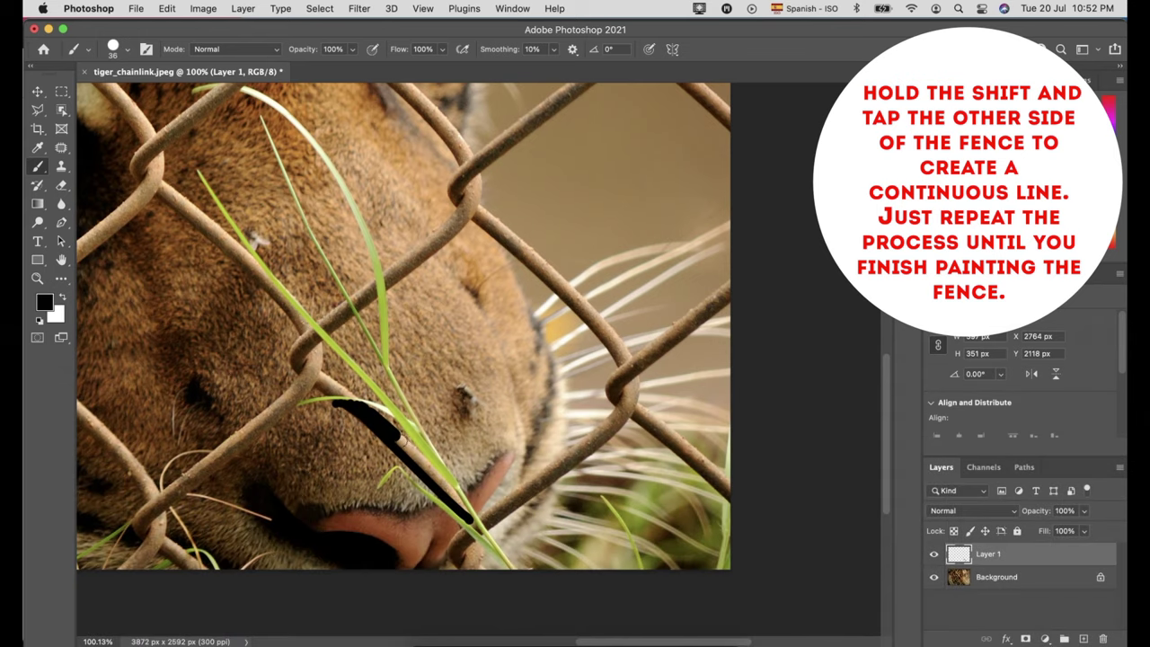
pyautogui.moveTo(404, 438); pyautogui.dragTo(453, 499)
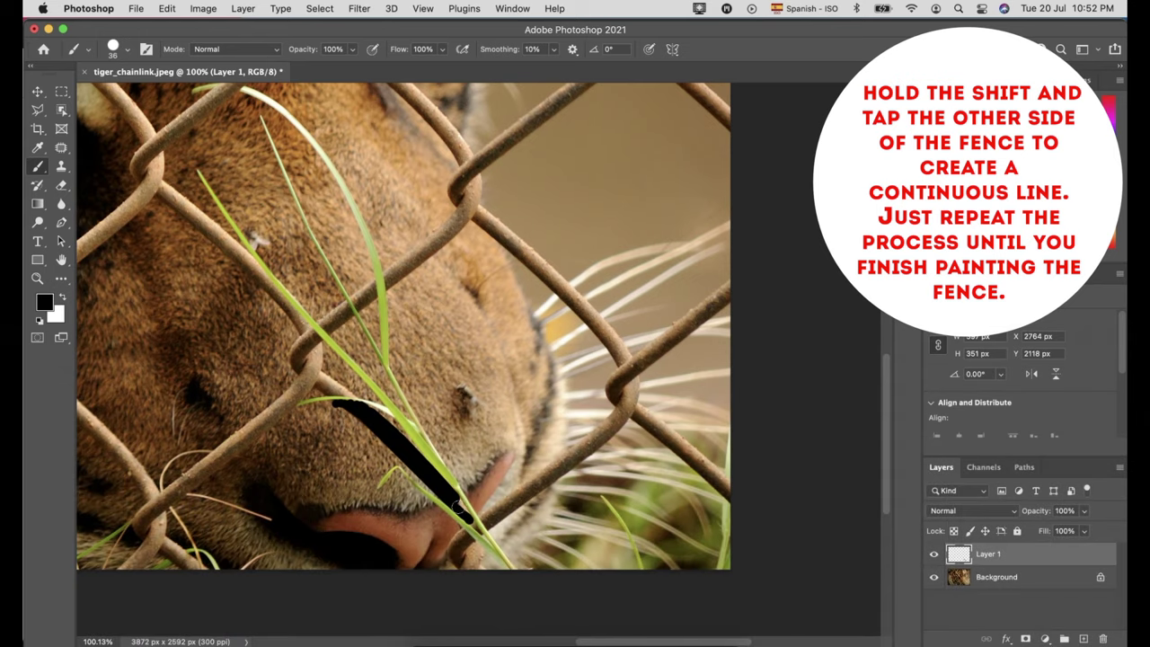
# - Resize the brush to 25 px, then 47 px, and paint black upward along the wire
pyautogui.hscroll(-5, 490, 546)
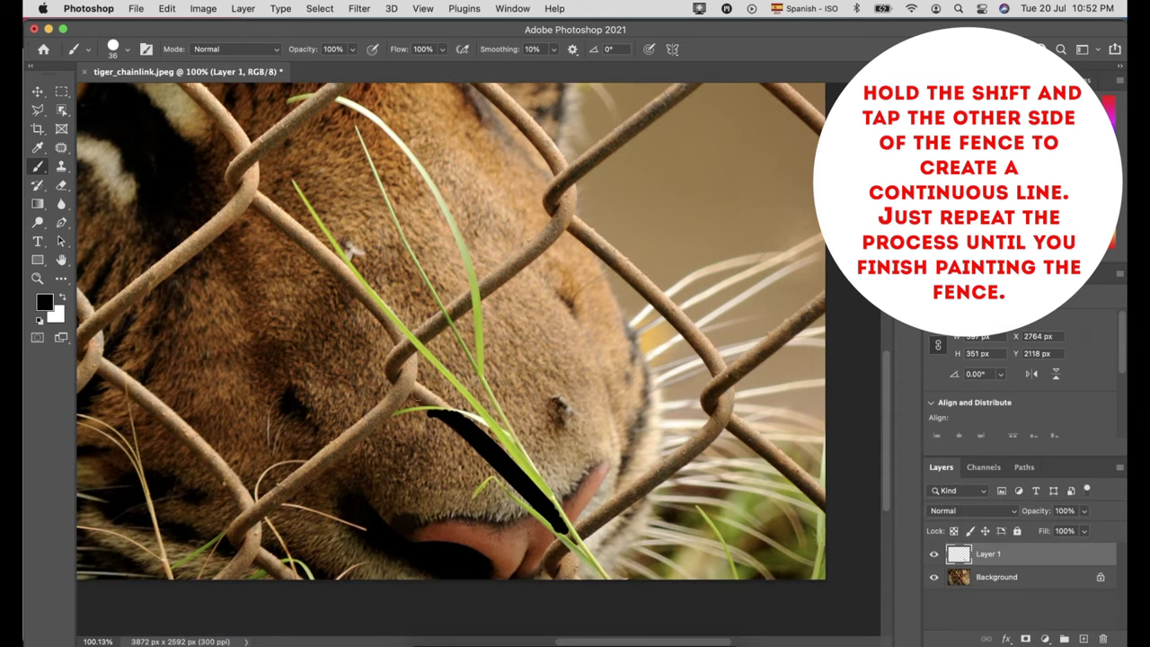
pyautogui.click(128, 50)
pyautogui.moveTo(129, 99); pyautogui.dragTo(111, 98)
pyautogui.press('Return')
pyautogui.click(127, 49)
pyautogui.moveTo(112, 99); pyautogui.dragTo(148, 99)
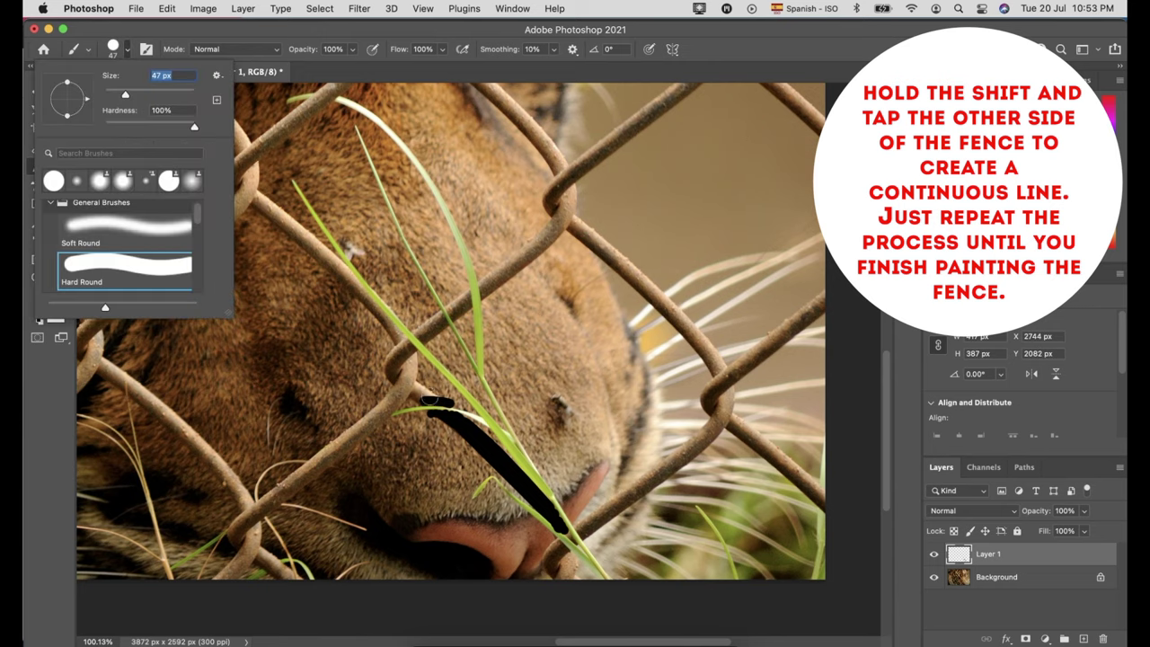
pyautogui.press('Return')
pyautogui.moveTo(416, 389)
pyautogui.mouseDown()
pyautogui.moveTo(387, 325)
pyautogui.moveTo(252, 192)
pyautogui.moveTo(250, 149)
pyautogui.moveTo(313, 309)
pyautogui.mouseUp()
# - Draw straight black lines up the fence wire to the upper knots
pyautogui.keyDown('shift'); pyautogui.click(396, 246); pyautogui.keyUp('shift')
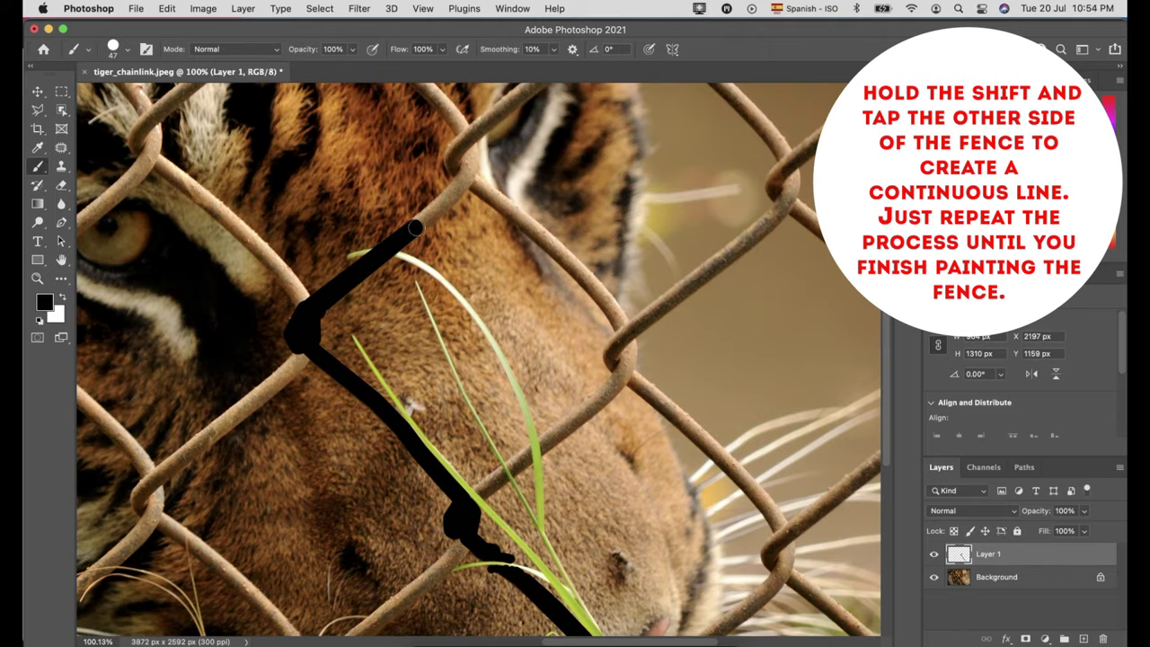
pyautogui.keyDown('shift'); pyautogui.click(466, 176); pyautogui.keyUp('shift')
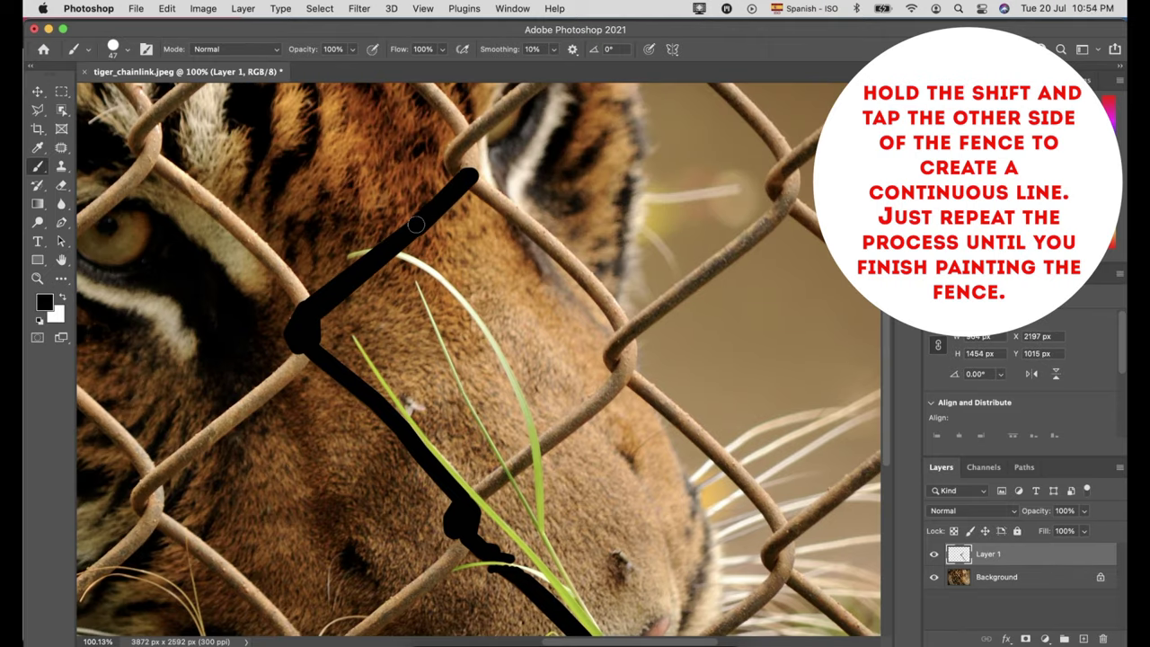
pyautogui.scroll(5, 423, 229)
pyautogui.keyDown('shift'); pyautogui.click(491, 285); pyautogui.keyUp('shift')
pyautogui.moveTo(496, 316); pyautogui.dragTo(485, 268)
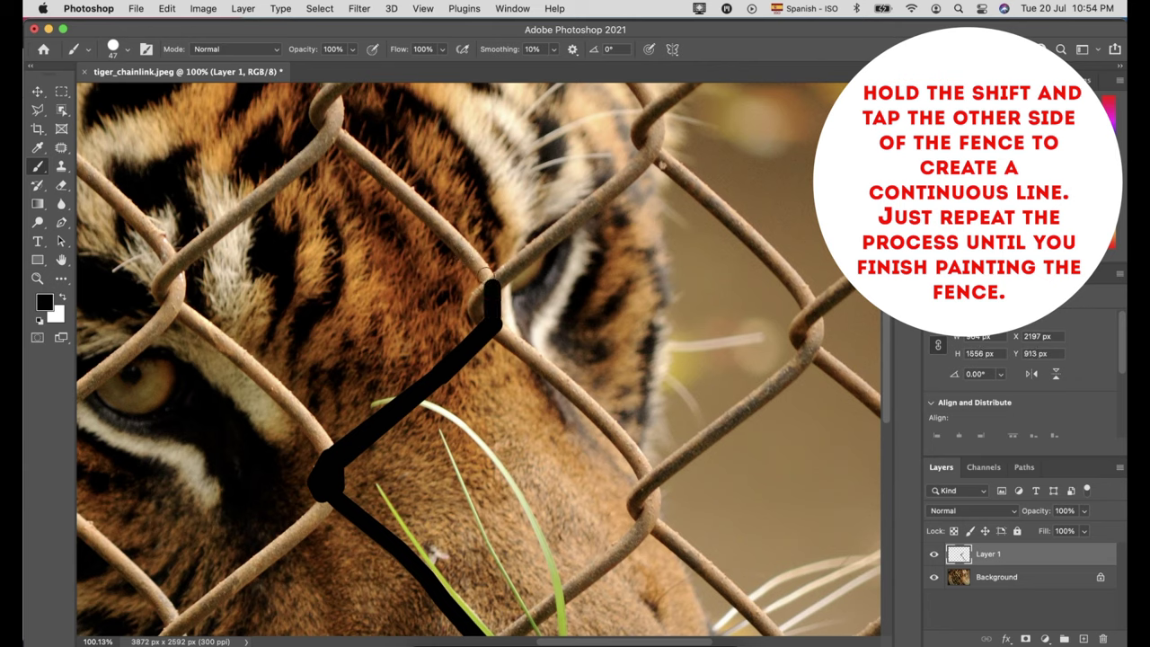
pyautogui.click(127, 49)
pyautogui.click(458, 246)
pyautogui.keyDown('shift'); pyautogui.click(457, 241); pyautogui.keyUp('shift')
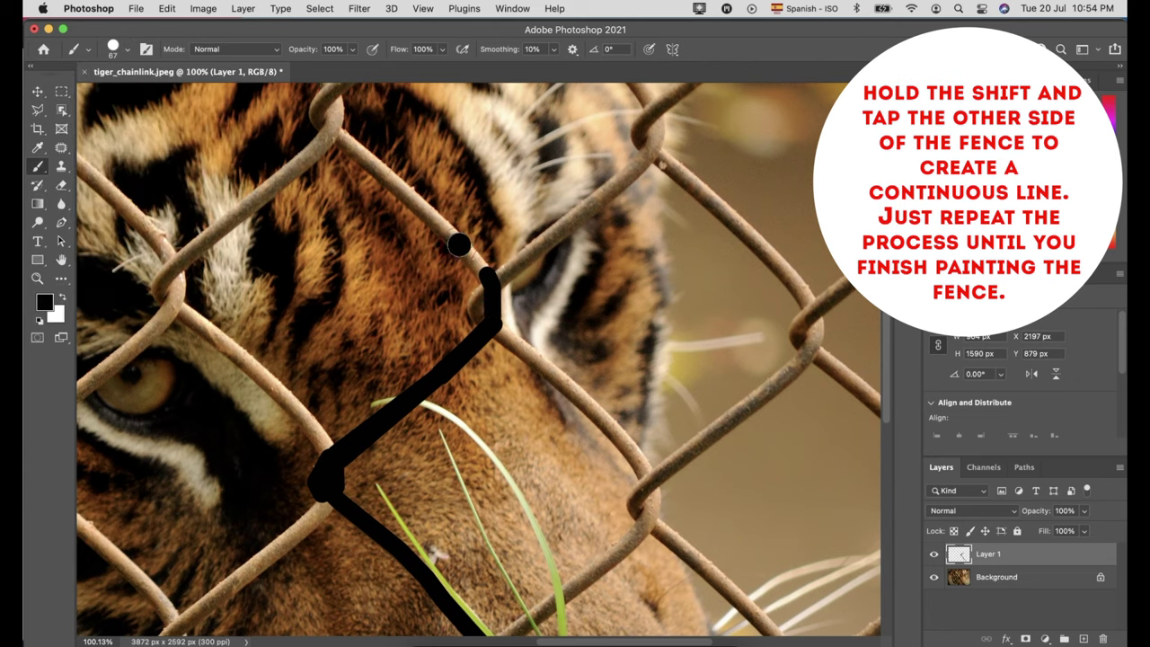
# - Paint black segments down-right from the junction and along the upper wire
pyautogui.keyDown('shift'); pyautogui.click(537, 360); pyautogui.keyUp('shift')
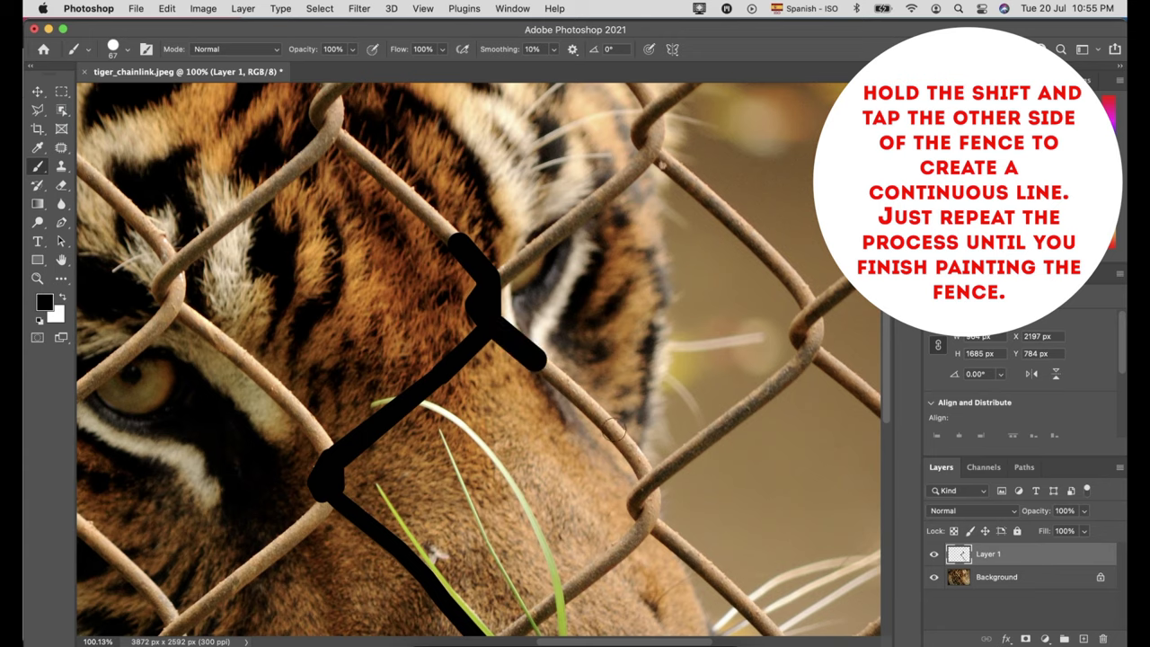
pyautogui.keyDown('shift'); pyautogui.click(640, 472); pyautogui.keyUp('shift')
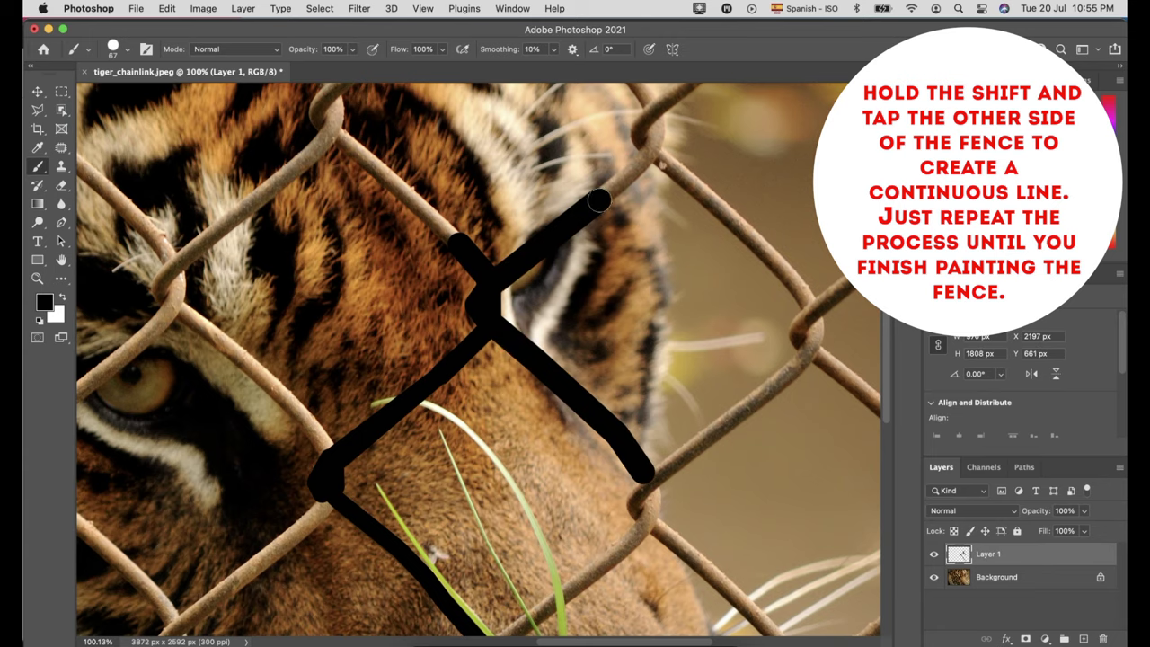
pyautogui.scroll(2, 600, 199)
pyautogui.keyDown('shift'); pyautogui.click(629, 246); pyautogui.keyUp('shift')
pyautogui.scroll(3, 620, 256)
pyautogui.keyDown('shift'); pyautogui.click(607, 336); pyautogui.keyUp('shift')
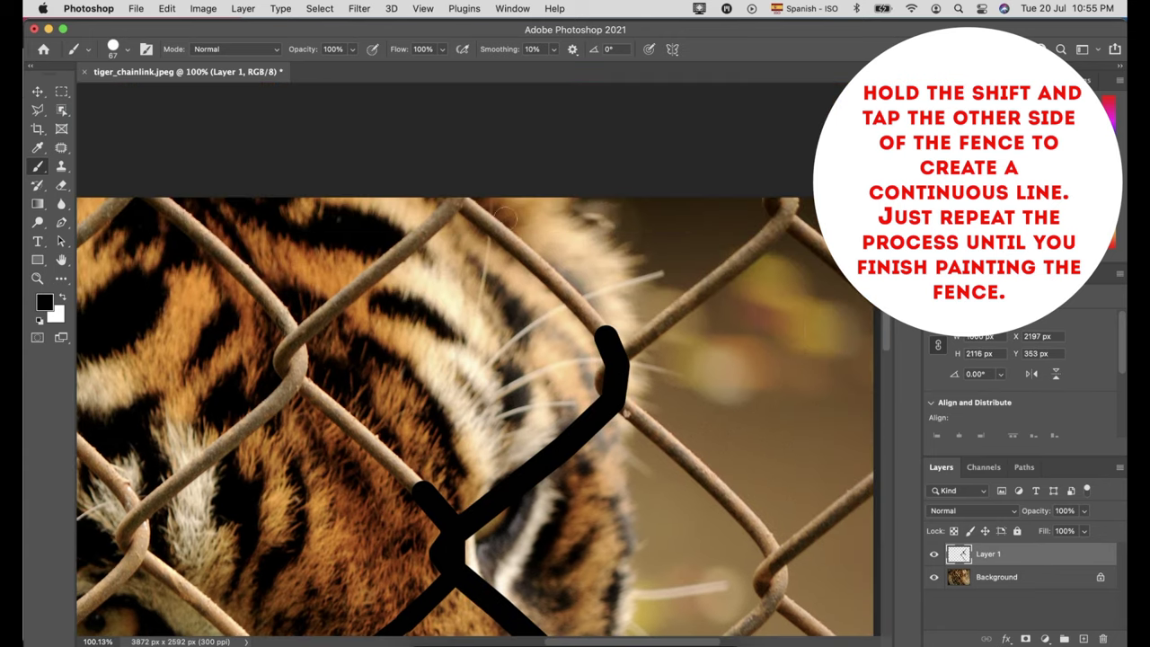
# - Trace the wires to and from the fence apex down to the lower junction
pyautogui.keyDown('shift'); pyautogui.click(548, 269); pyautogui.keyUp('shift')
pyautogui.keyDown('shift'); pyautogui.click(456, 203); pyautogui.keyUp('shift')
pyautogui.keyDown('shift'); pyautogui.click(284, 356); pyautogui.keyUp('shift')
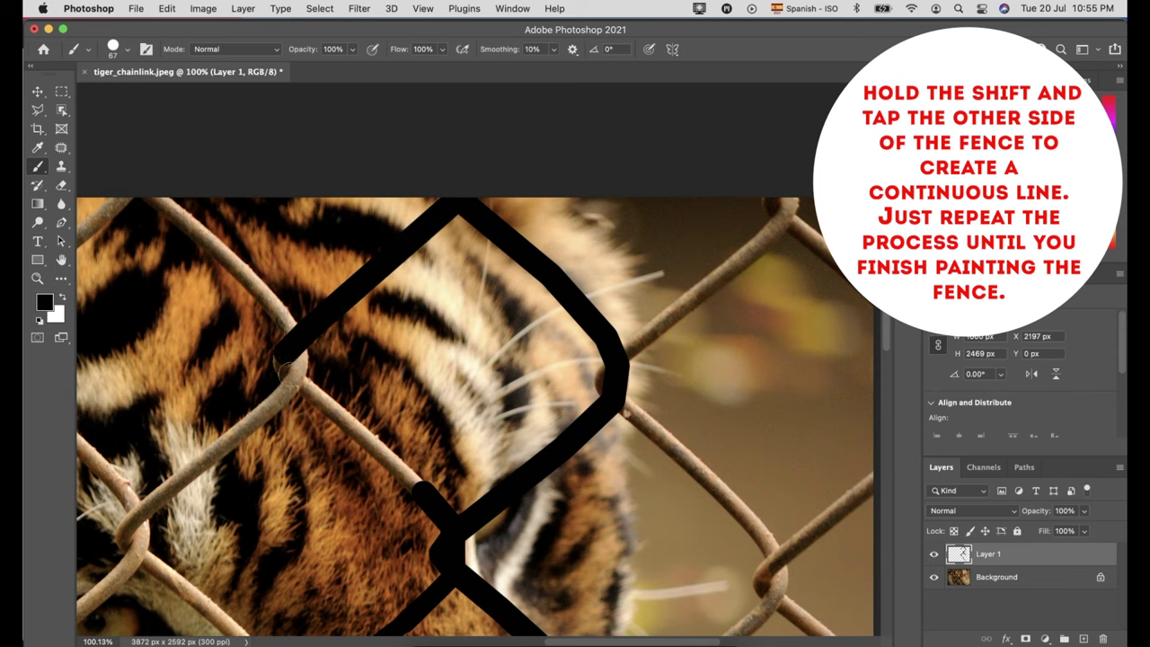
pyautogui.keyDown('shift'); pyautogui.click(426, 486); pyautogui.keyUp('shift')
pyautogui.moveTo(289, 338); pyautogui.dragTo(301, 370)
pyautogui.hscroll(-3, 346, 385)
pyautogui.click(299, 441)
pyautogui.keyDown('shift'); pyautogui.click(366, 370); pyautogui.keyUp('shift')
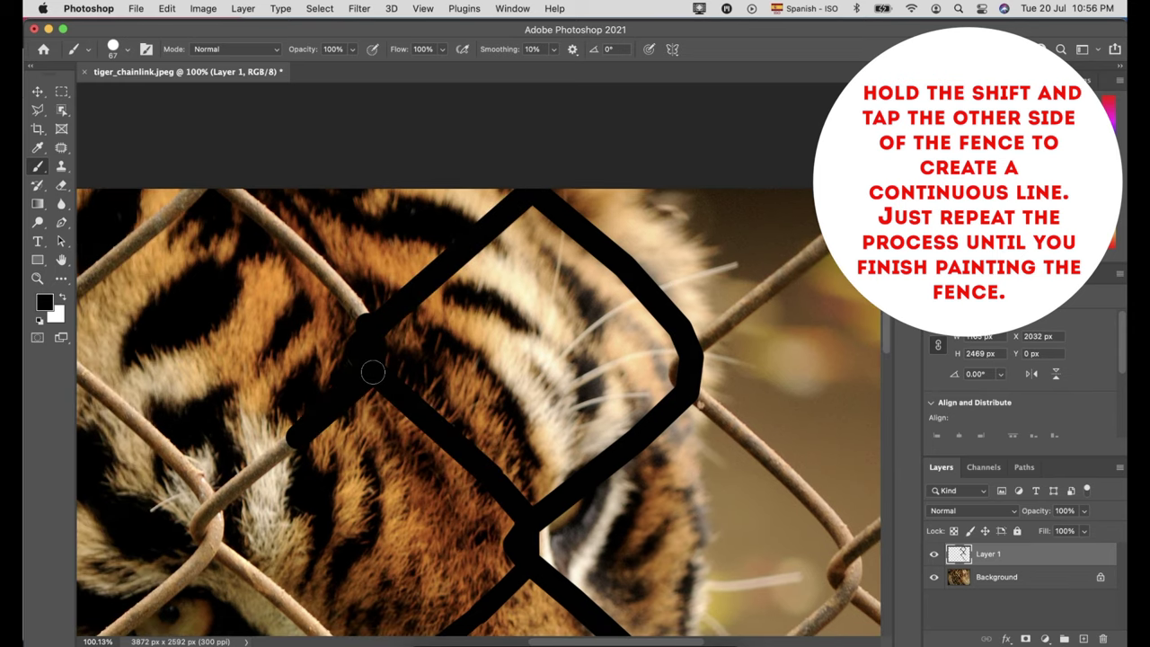
# - Paint the next wire up-left to the top edge and down-right from its junction
pyautogui.click(344, 291)
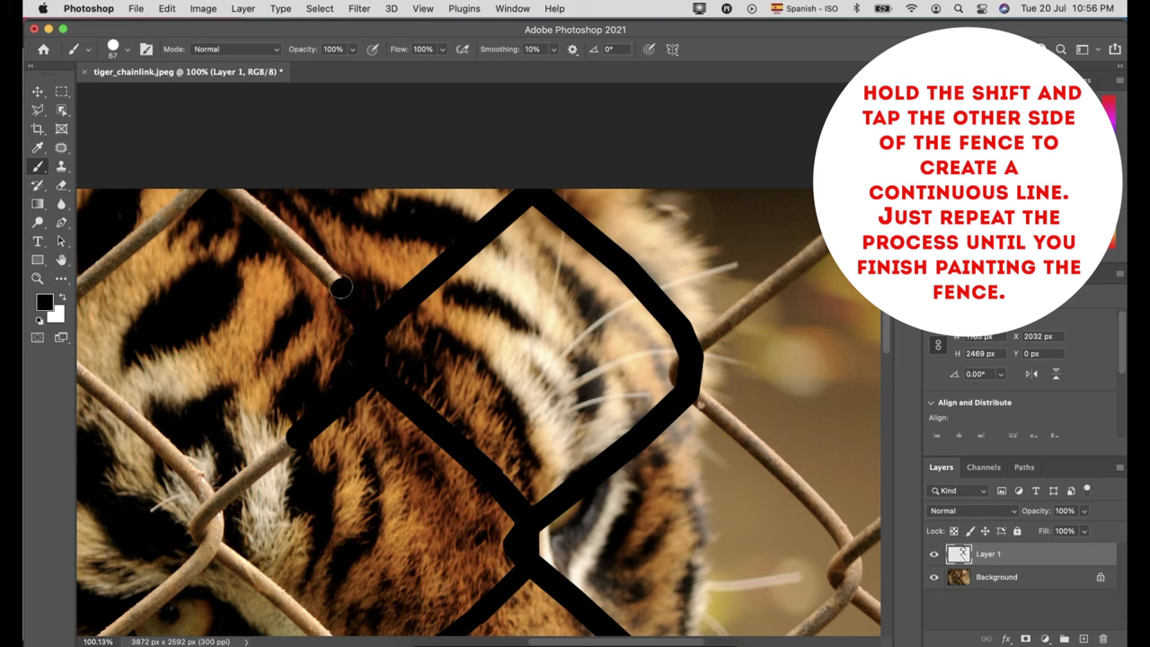
pyautogui.moveTo(344, 291); pyautogui.dragTo(193, 179)
pyautogui.hscroll(-5, 193, 179)
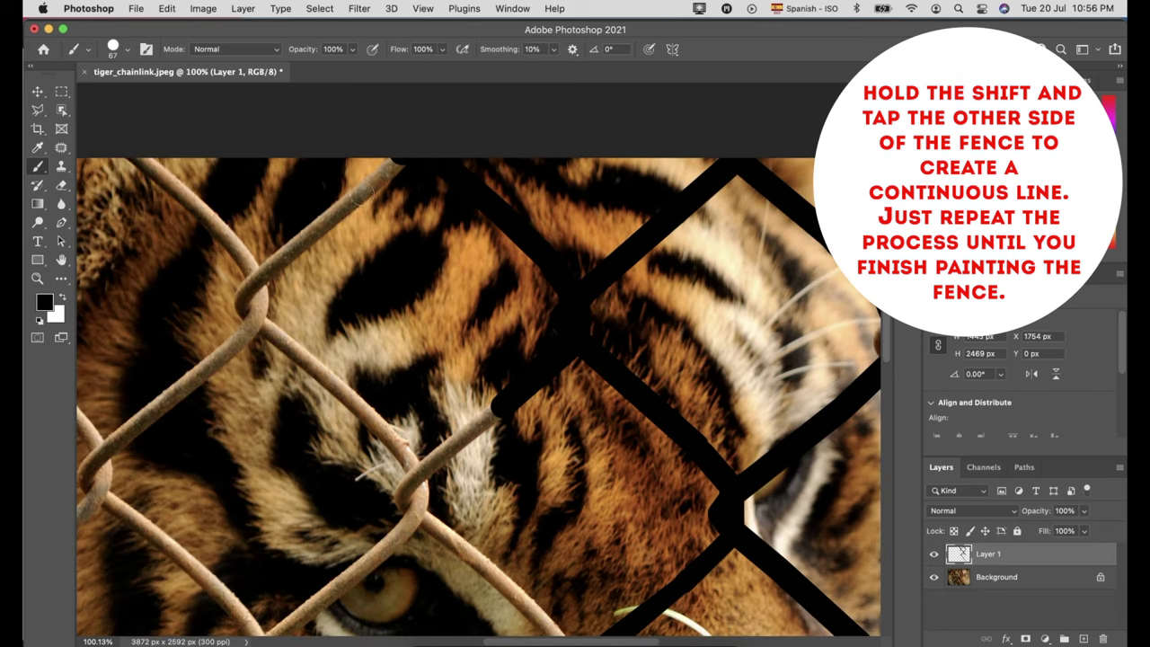
pyautogui.moveTo(362, 195); pyautogui.dragTo(200, 209)
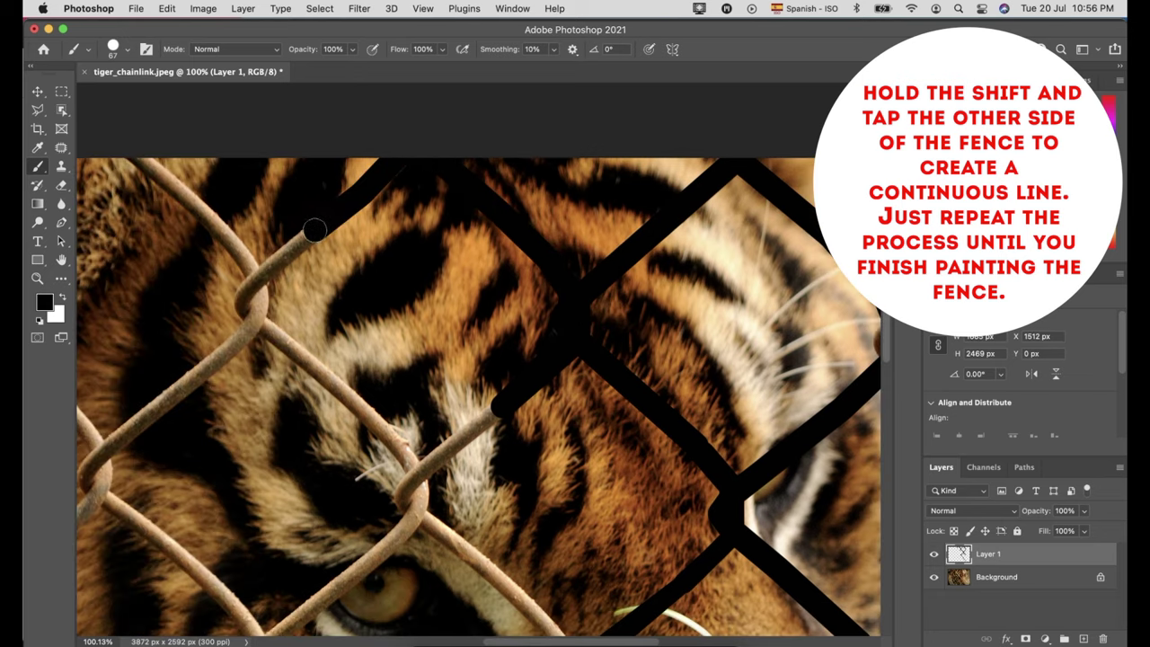
pyautogui.keyDown('shift'); pyautogui.click(142, 159); pyautogui.keyUp('shift')
pyautogui.moveTo(261, 283); pyautogui.dragTo(244, 310)
# - Cover the wires through the next junctions, down-left and up to the upper junction
pyautogui.keyDown('shift'); pyautogui.click(400, 446); pyautogui.keyUp('shift')
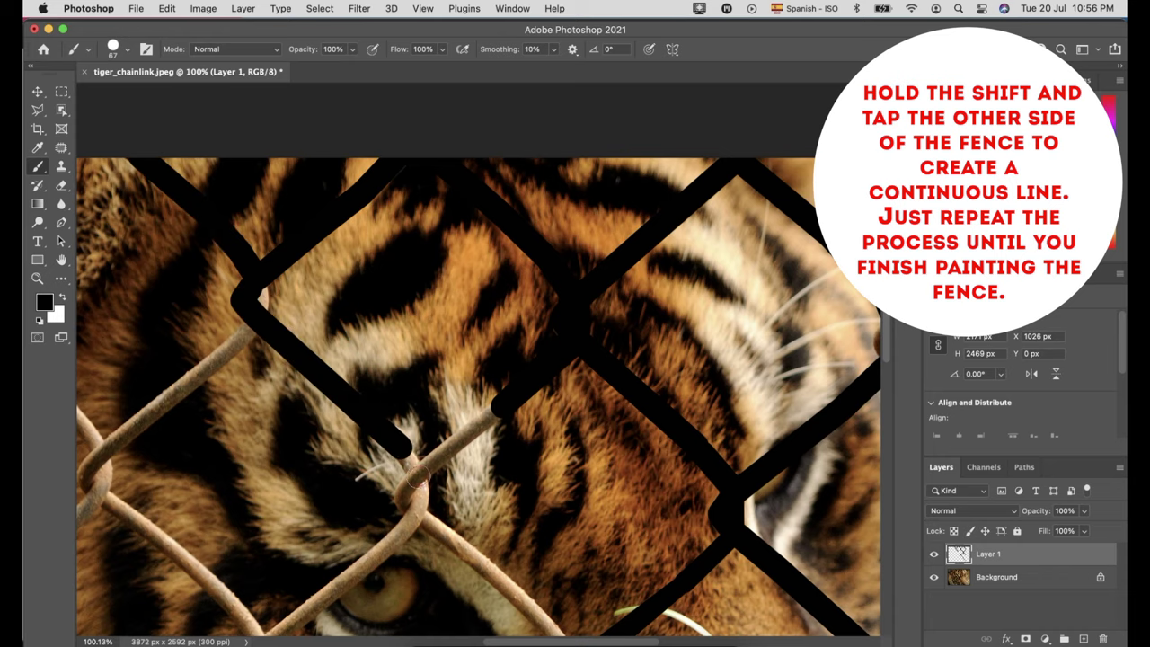
pyautogui.keyDown('shift'); pyautogui.click(506, 406); pyautogui.keyUp('shift')
pyautogui.moveTo(415, 476); pyautogui.dragTo(413, 508)
pyautogui.scroll(-5, 425, 586)
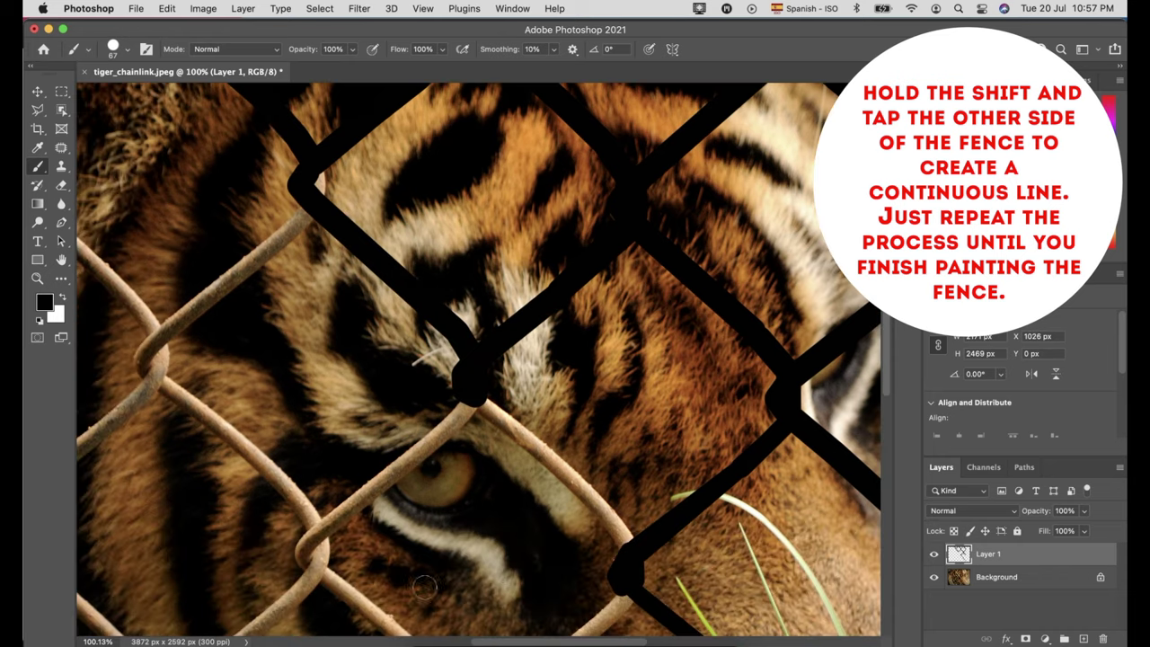
pyautogui.moveTo(471, 400)
pyautogui.mouseDown()
pyautogui.moveTo(353, 507)
pyautogui.moveTo(200, 410)
pyautogui.moveTo(149, 337)
pyautogui.mouseUp()
pyautogui.keyDown('shift'); pyautogui.click(308, 191); pyautogui.keyUp('shift')
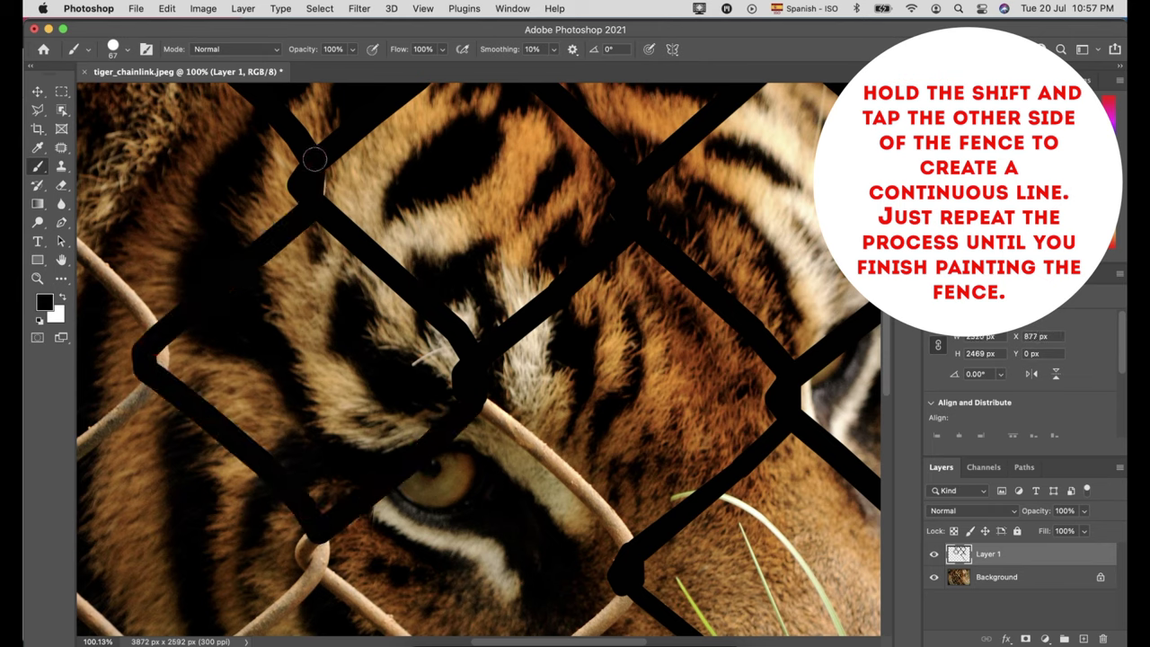
# - Paint the down-left wires and the lower-left fence junction black
pyautogui.hscroll(-5, 314, 184)
pyautogui.click(359, 384)
pyautogui.keyDown('shift'); pyautogui.click(287, 467); pyautogui.keyUp('shift')
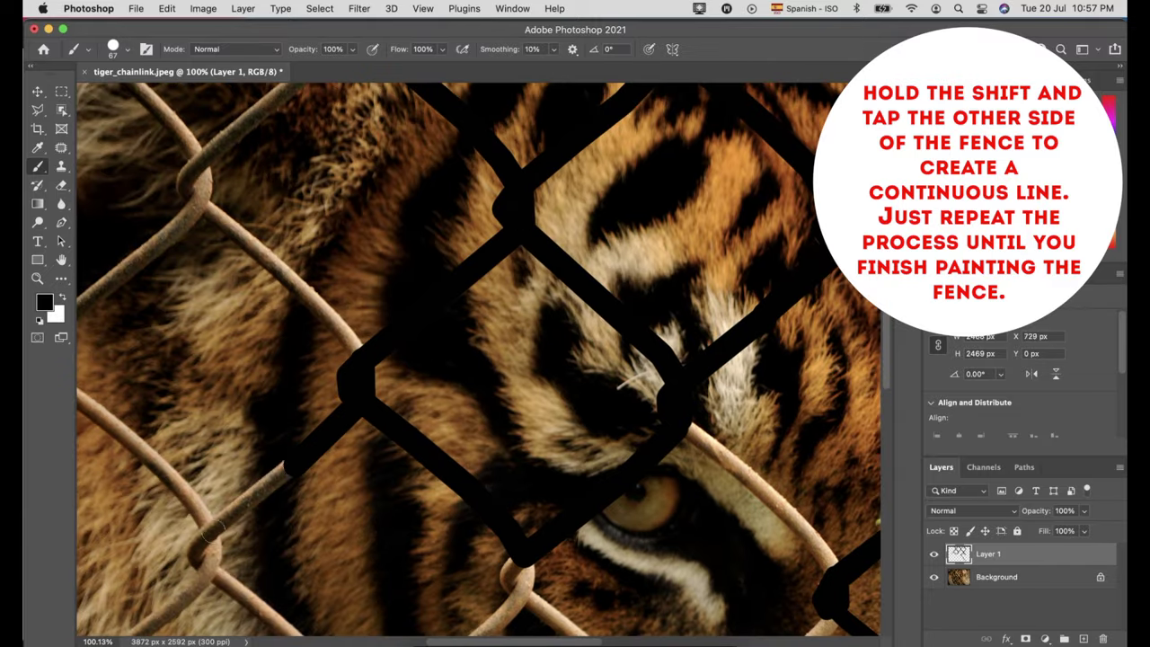
pyautogui.keyDown('shift'); pyautogui.click(199, 541); pyautogui.keyUp('shift')
pyautogui.moveTo(200, 540); pyautogui.dragTo(211, 575)
pyautogui.scroll(-5, 211, 575)
pyautogui.keyDown('shift'); pyautogui.click(314, 543); pyautogui.keyUp('shift')
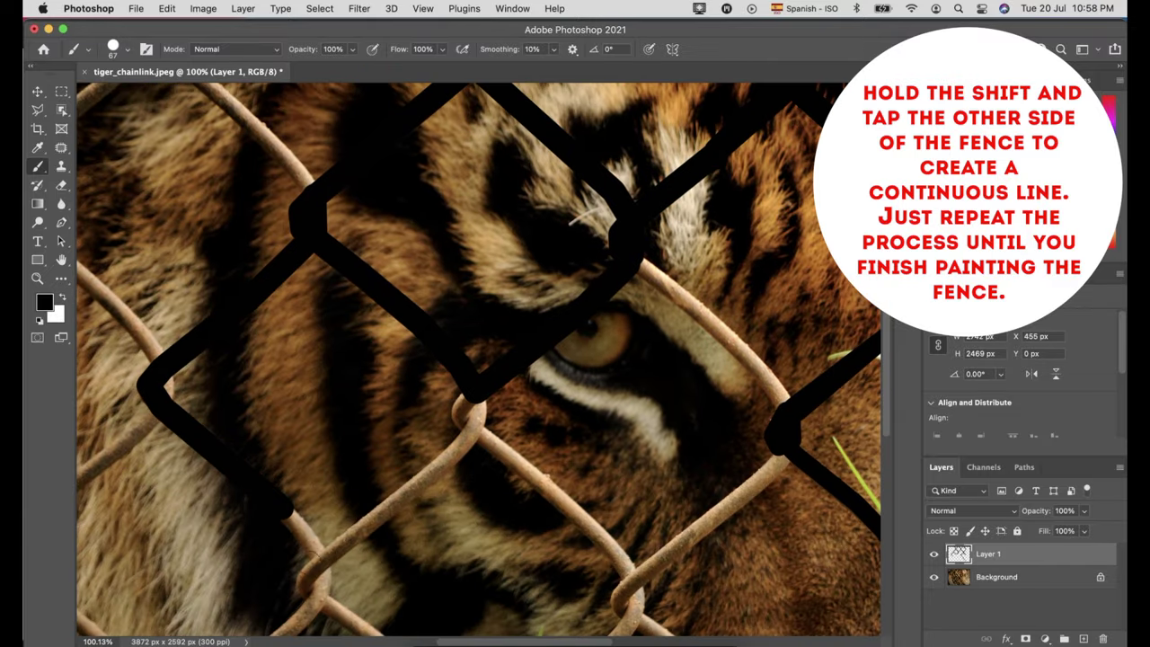
pyautogui.keyDown('shift'); pyautogui.click(317, 597); pyautogui.keyUp('shift')
# - Paint the wires and junctions on the right, up to the upper-right junction
pyautogui.moveTo(316, 597)
pyautogui.mouseDown()
pyautogui.moveTo(310, 575)
pyautogui.moveTo(471, 433)
pyautogui.mouseUp()
pyautogui.moveTo(481, 393)
pyautogui.mouseDown()
pyautogui.moveTo(467, 419)
pyautogui.moveTo(483, 441)
pyautogui.mouseUp()
pyautogui.keyDown('shift'); pyautogui.click(629, 566); pyautogui.keyUp('shift')
pyautogui.moveTo(629, 566); pyautogui.dragTo(620, 599)
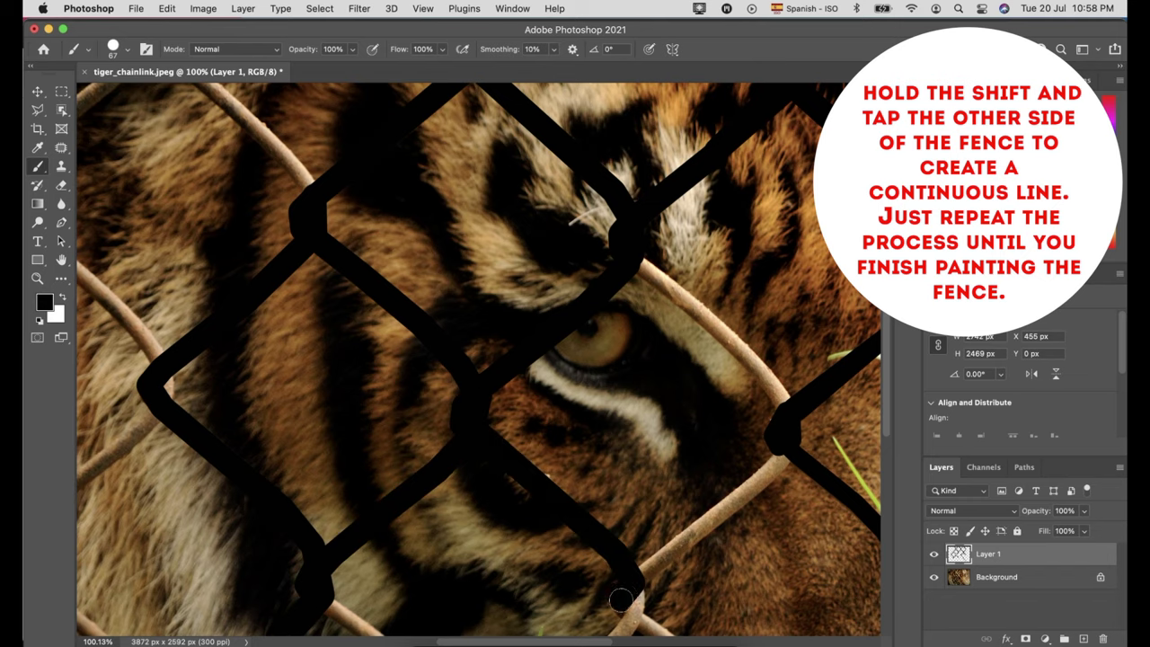
pyautogui.moveTo(602, 488); pyautogui.dragTo(593, 440)
pyautogui.moveTo(642, 394)
pyautogui.mouseDown()
pyautogui.moveTo(719, 325)
pyautogui.moveTo(745, 256)
pyautogui.moveTo(669, 175)
pyautogui.mouseUp()
pyautogui.keyDown('shift'); pyautogui.click(595, 115); pyautogui.keyUp('shift')
pyautogui.scroll(-3, 594, 114)
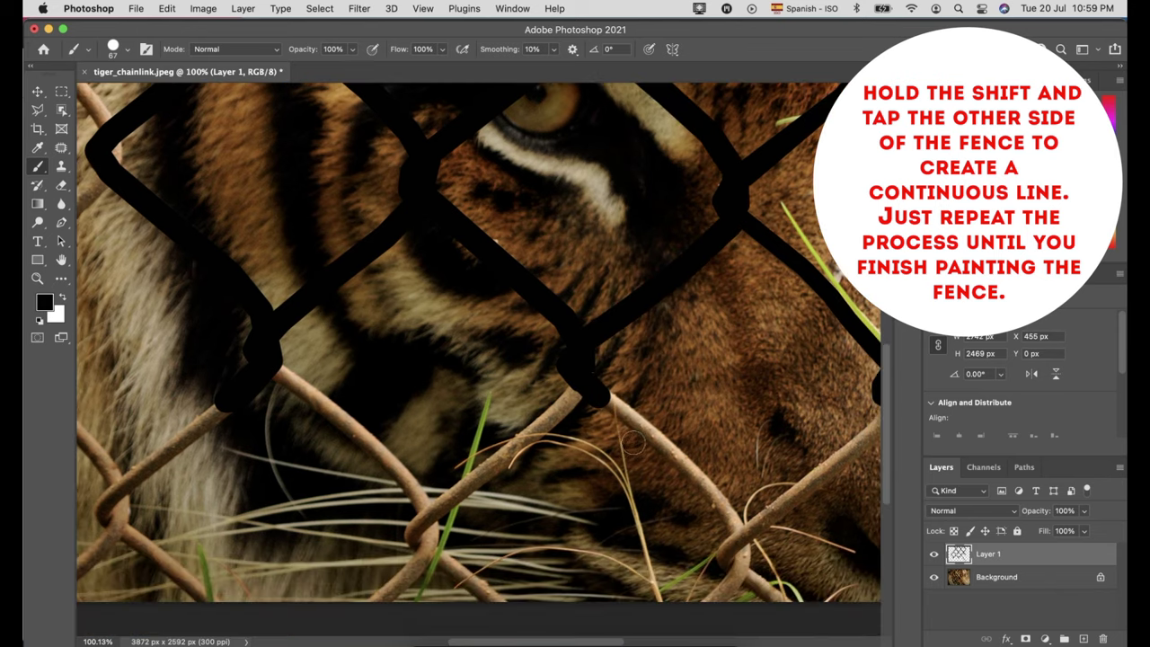
# - Paint the lower-right wire segments down-right and connect them to the junctions
pyautogui.click(629, 414)
pyautogui.keyDown('shift'); pyautogui.click(733, 532); pyautogui.keyUp('shift')
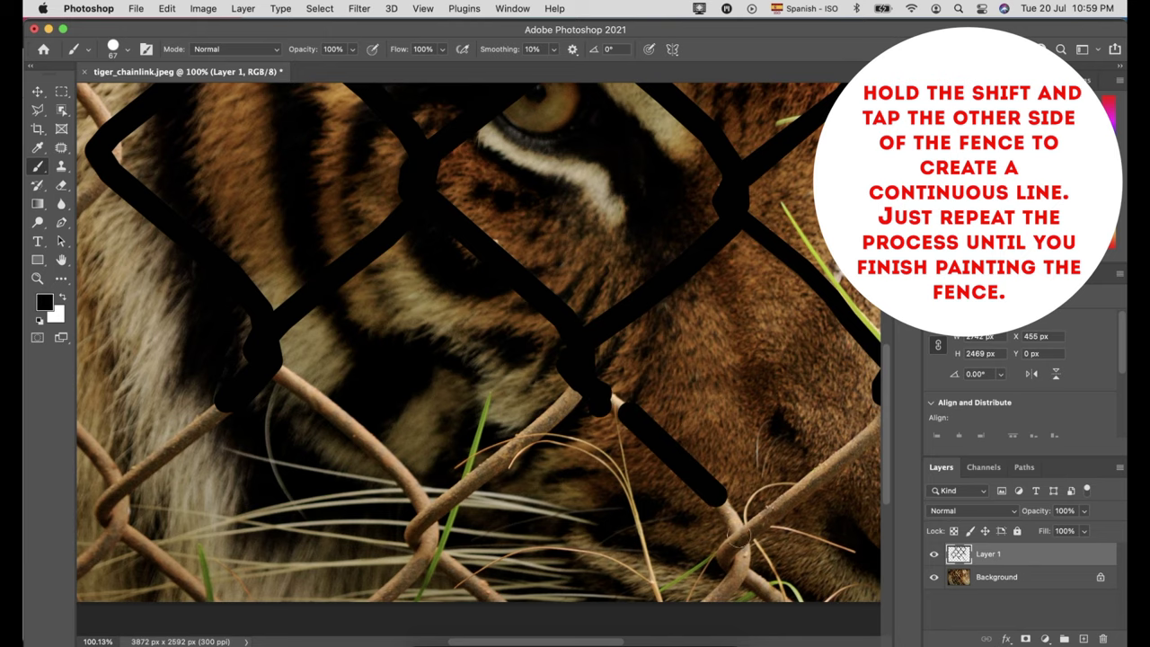
pyautogui.keyDown('shift'); pyautogui.click(802, 503); pyautogui.keyUp('shift')
pyautogui.click(822, 473)
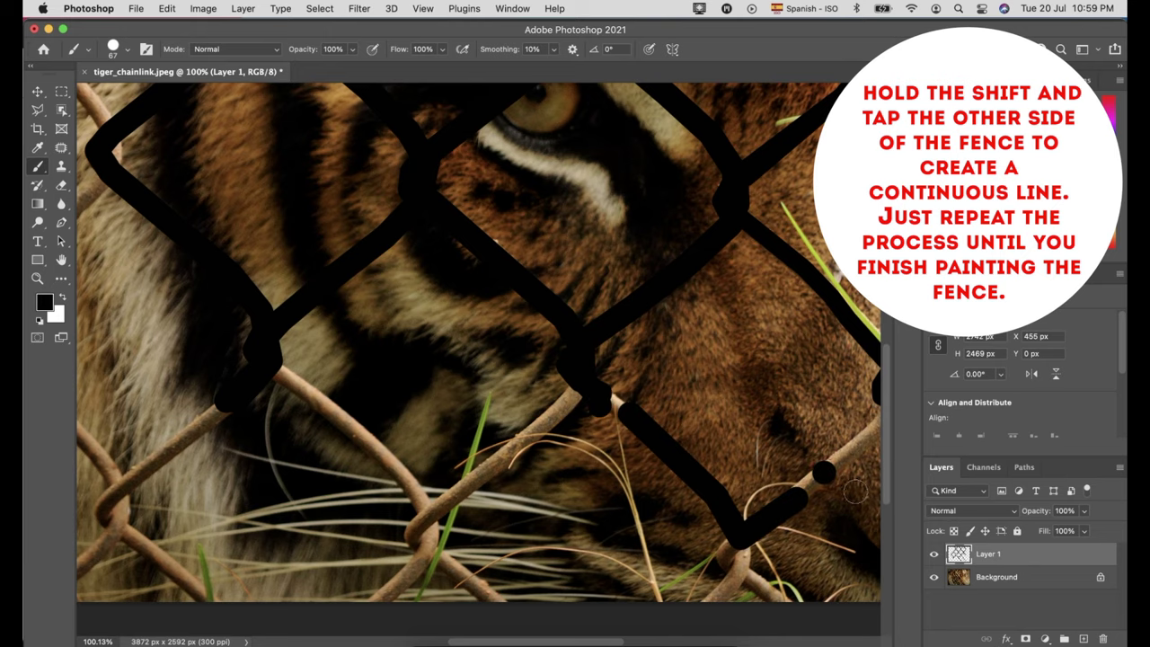
pyautogui.hscroll(5, 826, 471)
pyautogui.keyDown('shift'); pyautogui.click(700, 465); pyautogui.keyUp('shift')
pyautogui.scroll(-4, 716, 441)
pyautogui.hscroll(-2, 716, 441)
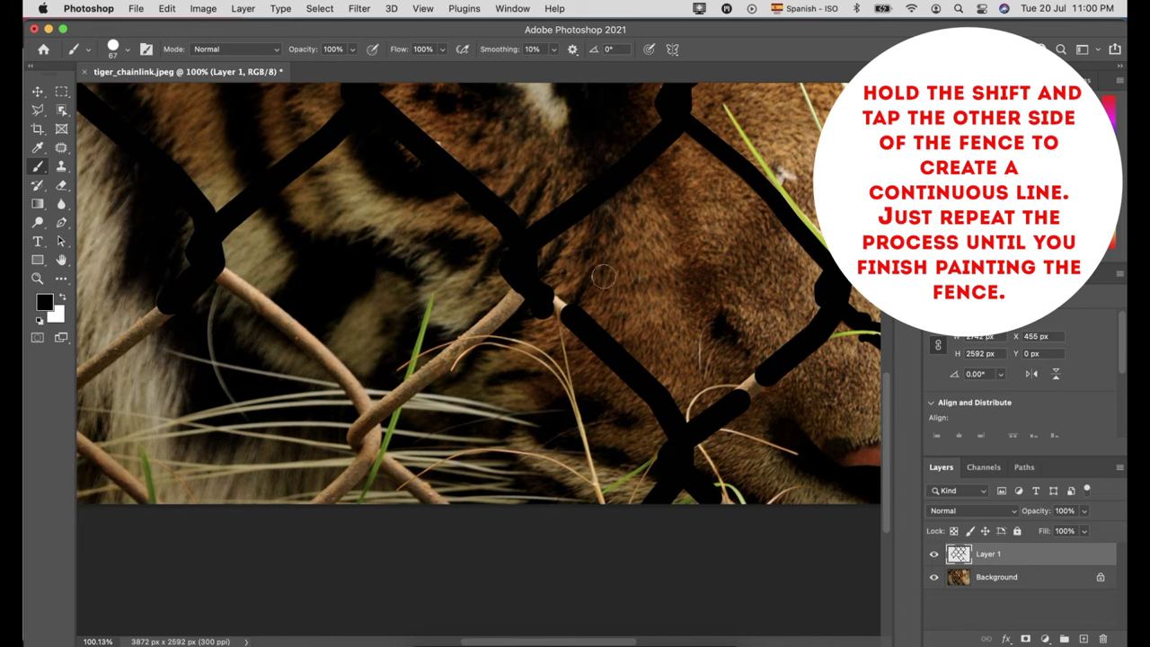
pyautogui.hscroll(-2, 593, 552)
pyautogui.scroll(-1, 594, 552)
# - Paint the lower wire up toward the junctions and down to the lower junction
pyautogui.moveTo(318, 505); pyautogui.dragTo(368, 440)
pyautogui.press('super+z')
pyautogui.moveTo(322, 503); pyautogui.dragTo(369, 417)
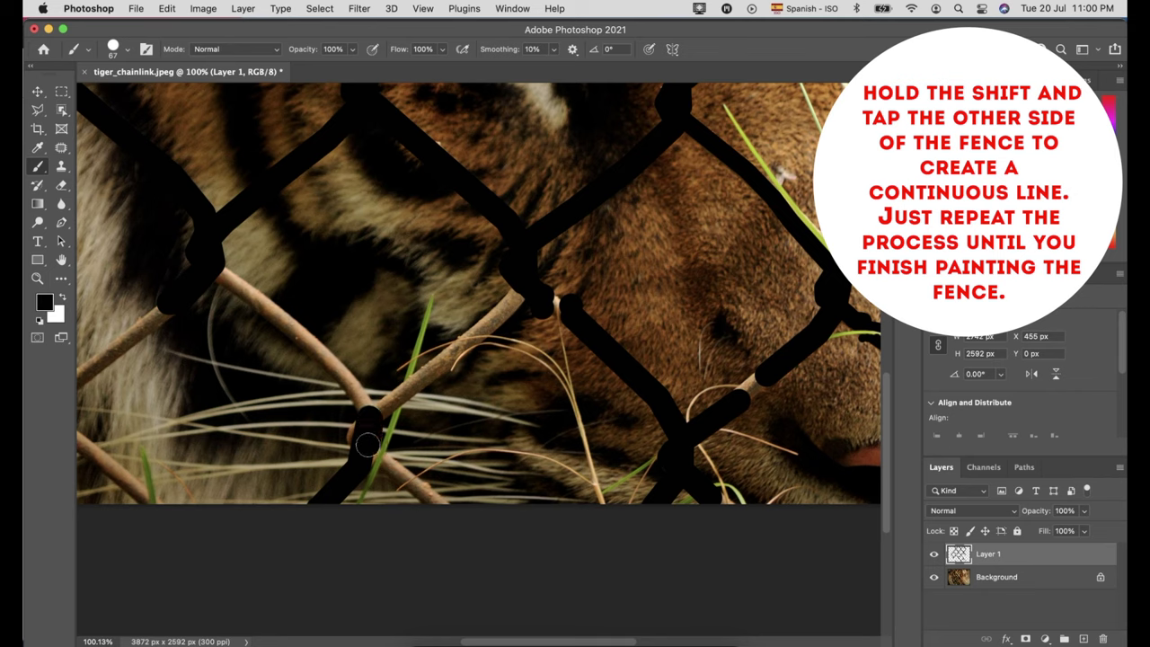
pyautogui.moveTo(360, 431)
pyautogui.mouseDown()
pyautogui.moveTo(473, 321)
pyautogui.moveTo(521, 315)
pyautogui.mouseUp()
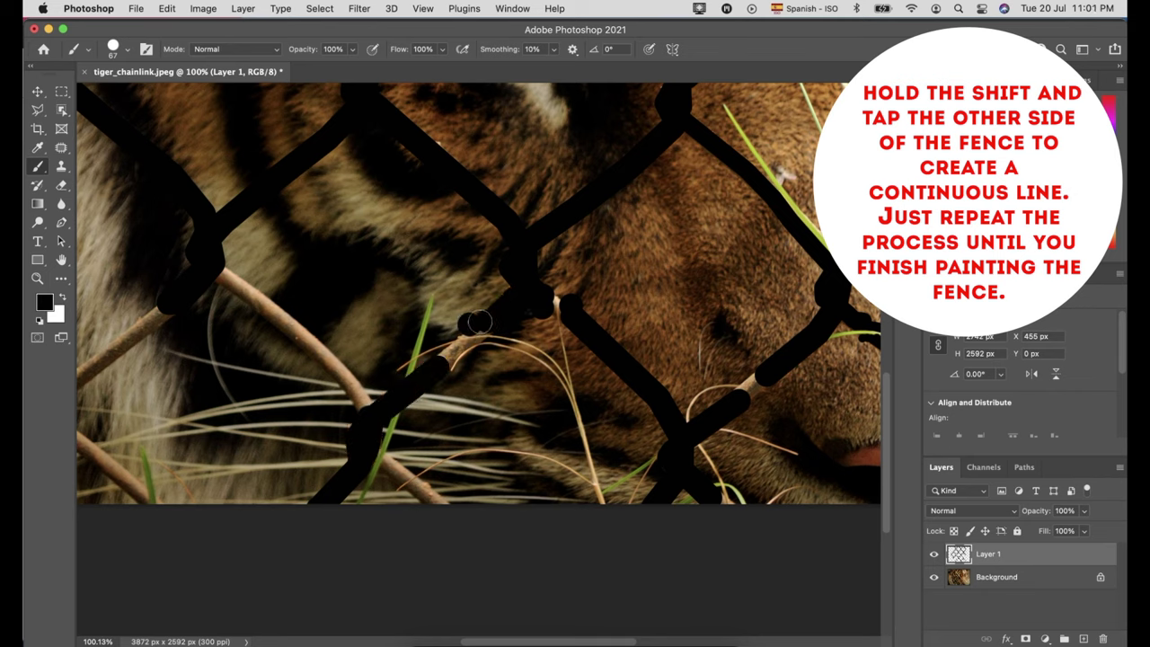
pyautogui.click(229, 274)
pyautogui.moveTo(253, 291); pyautogui.dragTo(364, 408)
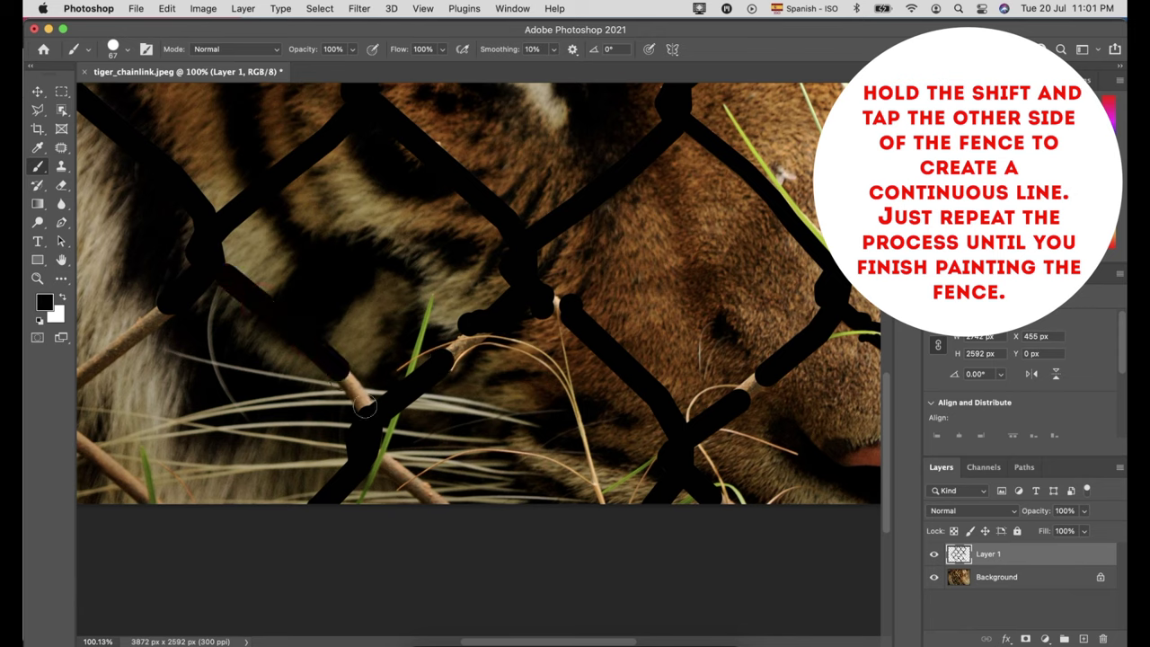
# - Cover the bottom-left wire segments and a leftover spot, then fit the image on screen
pyautogui.click(80, 381)
pyautogui.keyDown('shift'); pyautogui.click(166, 309); pyautogui.keyUp('shift')
pyautogui.click(85, 442)
pyautogui.keyDown('shift'); pyautogui.click(141, 498); pyautogui.keyUp('shift')
pyautogui.click(393, 467)
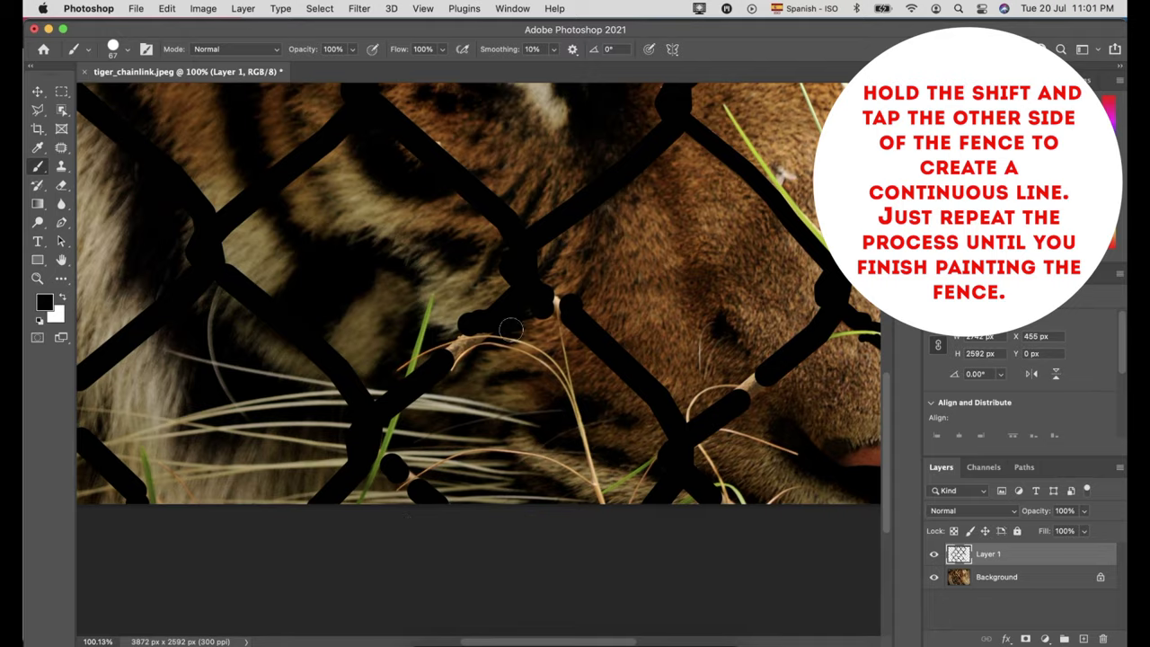
pyautogui.hotkey('ctrl', '0')
# - Paint the top-right wires out to the right image edge
pyautogui.moveTo(779, 136); pyautogui.dragTo(754, 163)
pyautogui.keyDown('shift'); pyautogui.click(694, 220); pyautogui.keyUp('shift')
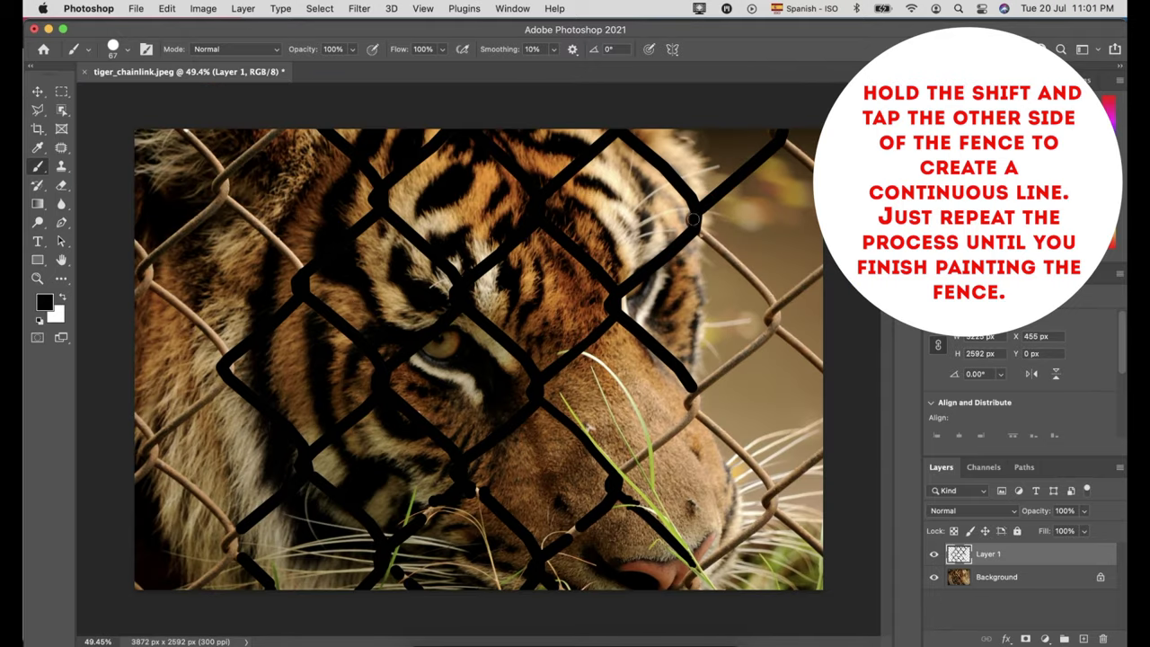
pyautogui.keyDown('shift'); pyautogui.click(769, 296); pyautogui.keyUp('shift')
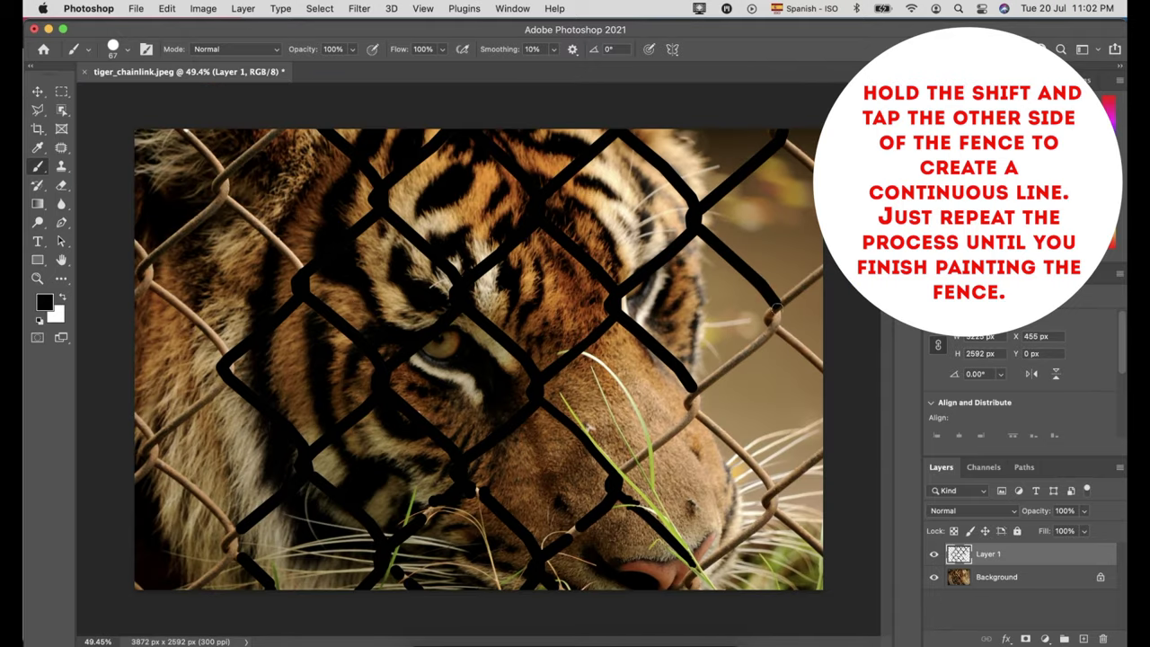
pyautogui.keyDown('shift'); pyautogui.click(825, 270); pyautogui.keyUp('shift')
pyautogui.moveTo(781, 140); pyautogui.dragTo(811, 175)
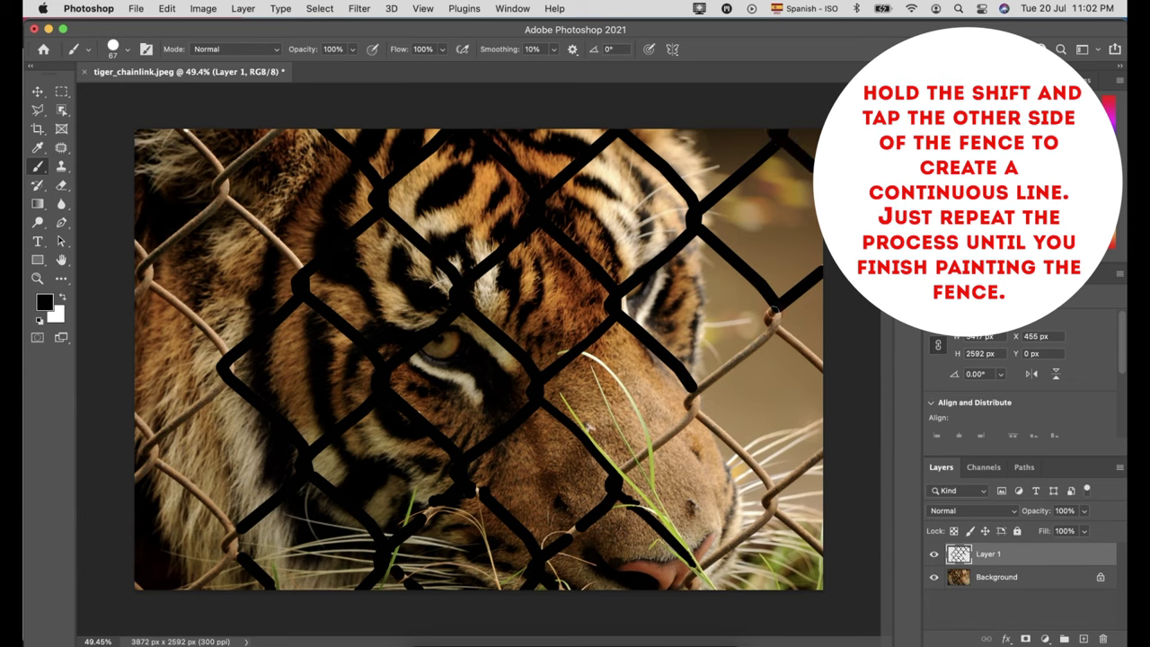
pyautogui.keyDown('shift'); pyautogui.click(823, 370); pyautogui.keyUp('shift')
# - Paint the right-side wires down-left and down-right, including the short segment near the grass
pyautogui.click(771, 331)
pyautogui.keyDown('shift'); pyautogui.click(692, 398); pyautogui.keyUp('shift')
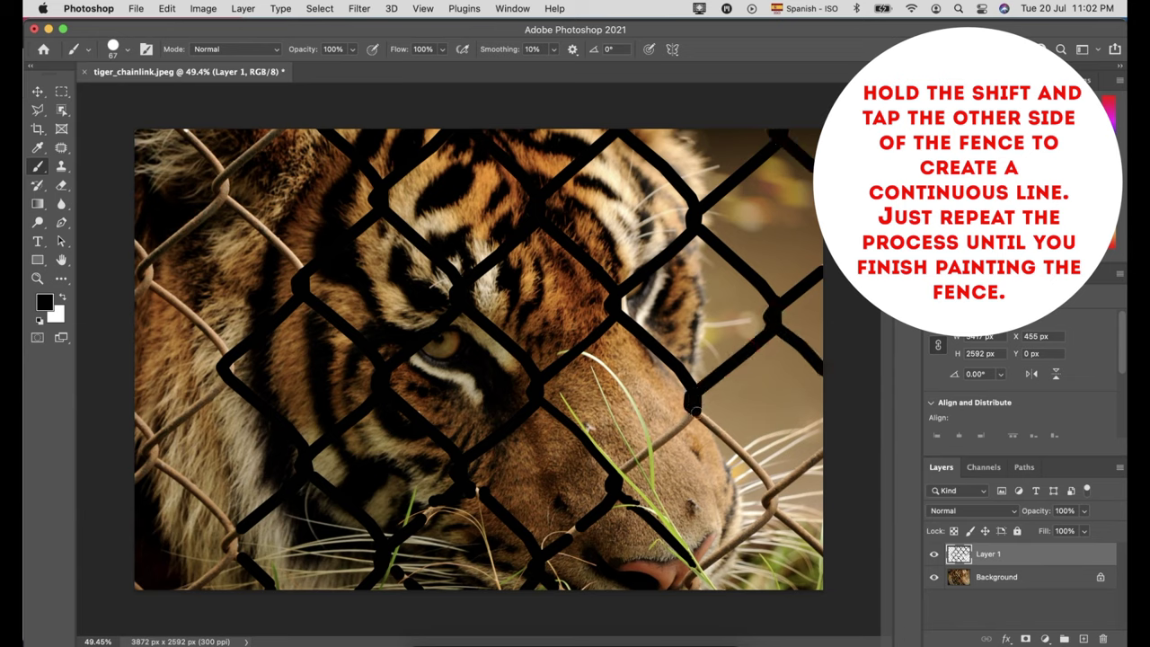
pyautogui.keyDown('shift'); pyautogui.click(766, 497); pyautogui.keyUp('shift')
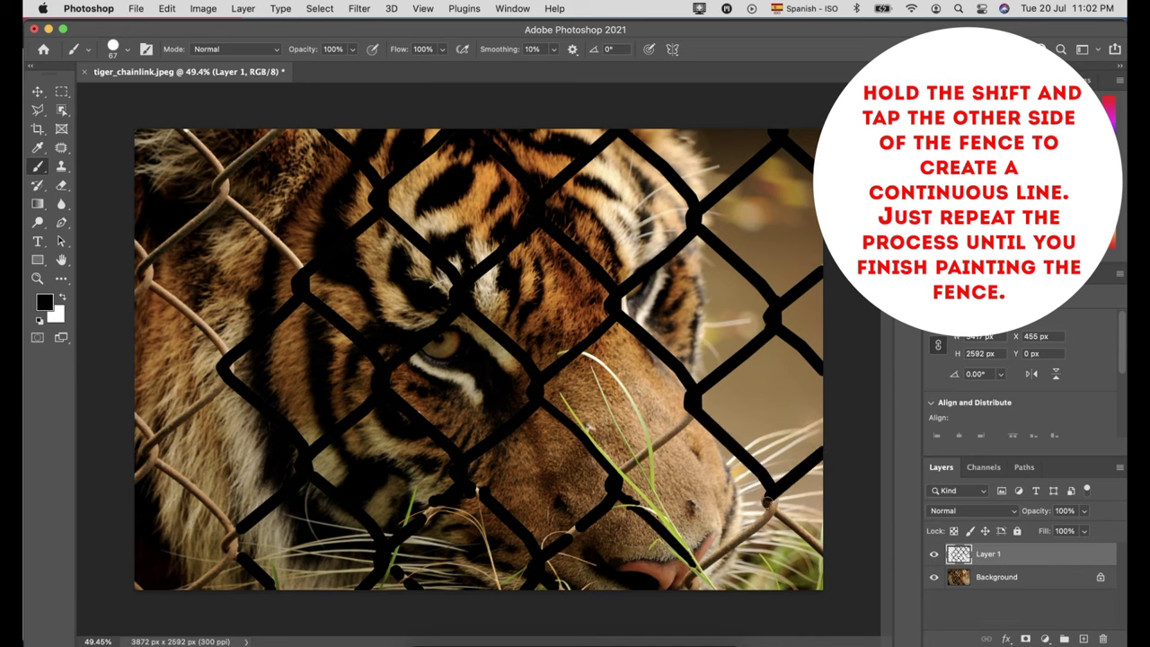
pyautogui.keyDown('shift'); pyautogui.click(823, 551); pyautogui.keyUp('shift')
pyautogui.click(771, 510)
pyautogui.keyDown('shift'); pyautogui.click(703, 568); pyautogui.keyUp('shift')
pyautogui.click(692, 412)
pyautogui.keyDown('shift'); pyautogui.click(656, 446); pyautogui.keyUp('shift')
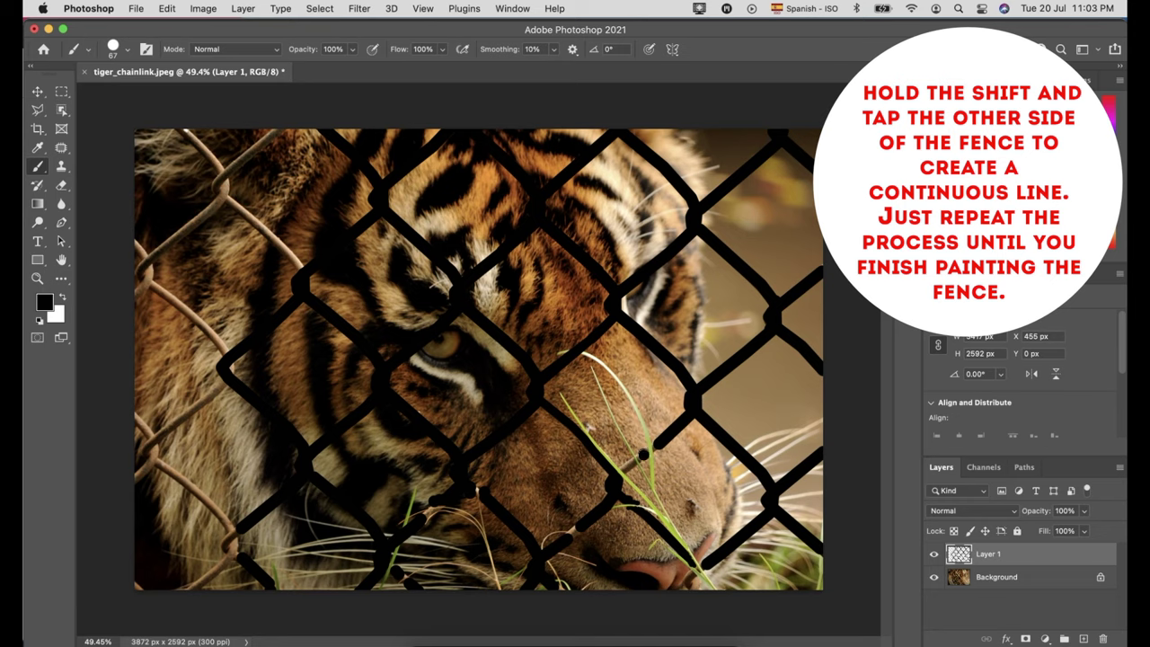
# - Paint the top-left and left-side wires down to the lower-left corner
pyautogui.click(181, 128)
pyautogui.keyDown('shift'); pyautogui.click(222, 178); pyautogui.keyUp('shift')
pyautogui.moveTo(222, 190); pyautogui.dragTo(302, 269)
pyautogui.keyDown('shift'); pyautogui.click(135, 241); pyautogui.keyUp('shift')
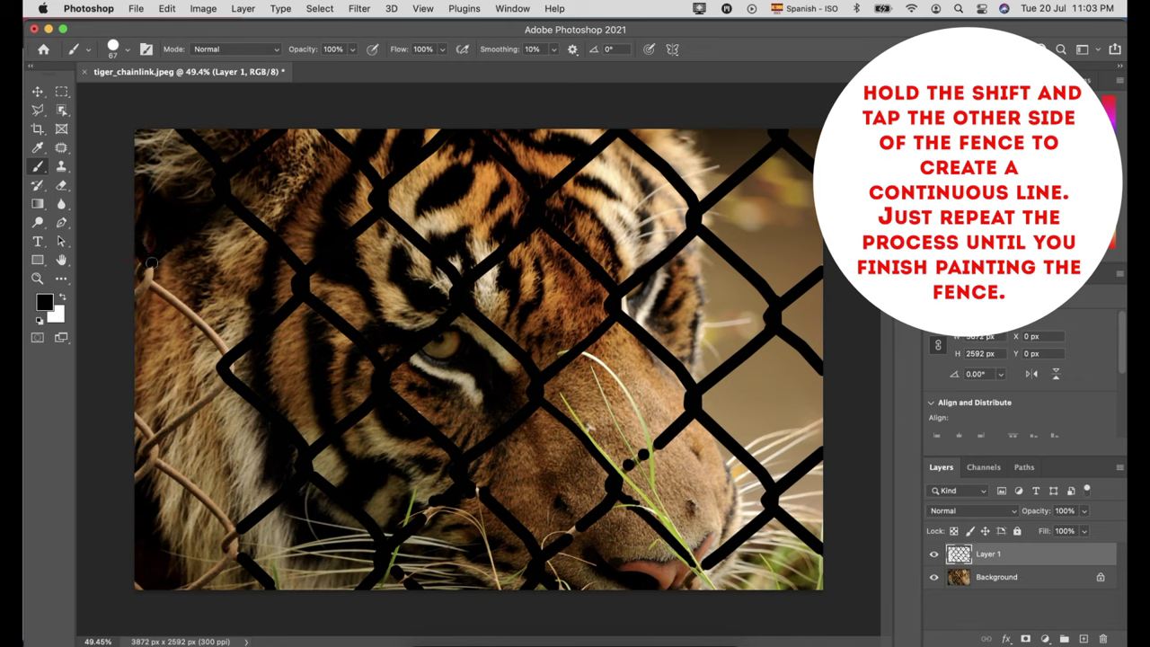
pyautogui.moveTo(149, 278)
pyautogui.mouseDown()
pyautogui.moveTo(219, 343)
pyautogui.moveTo(230, 376)
pyautogui.moveTo(151, 444)
pyautogui.moveTo(135, 475)
pyautogui.mouseUp()
pyautogui.click(160, 460)
pyautogui.keyDown('shift'); pyautogui.click(235, 532); pyautogui.keyUp('shift')
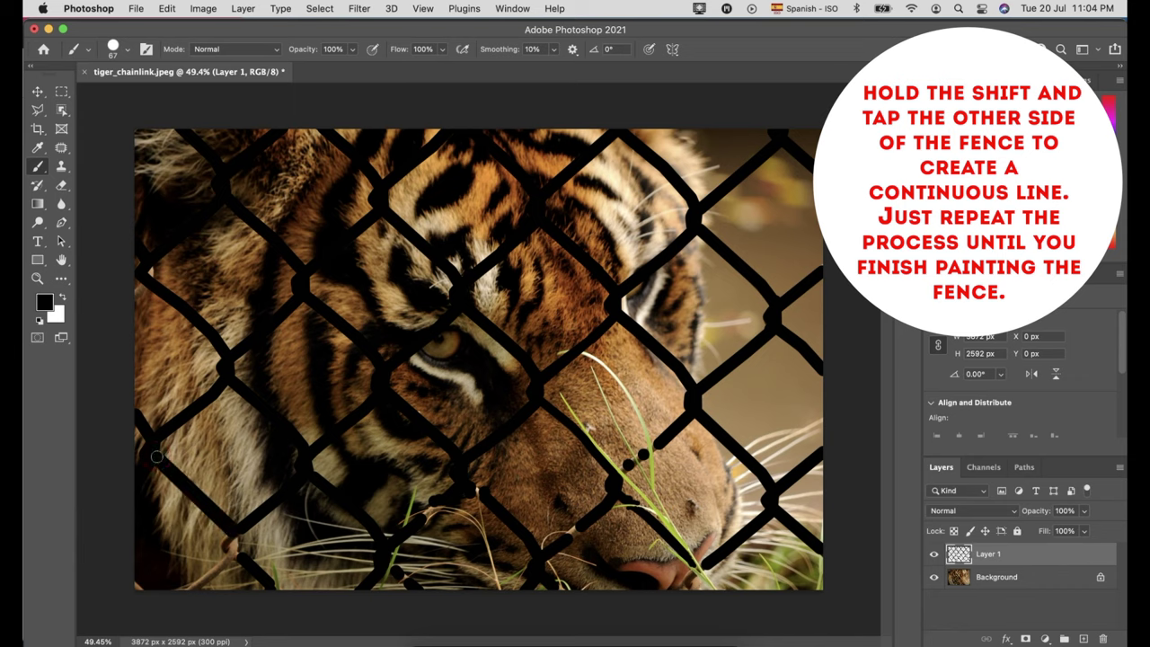
pyautogui.moveTo(237, 534); pyautogui.dragTo(141, 591)
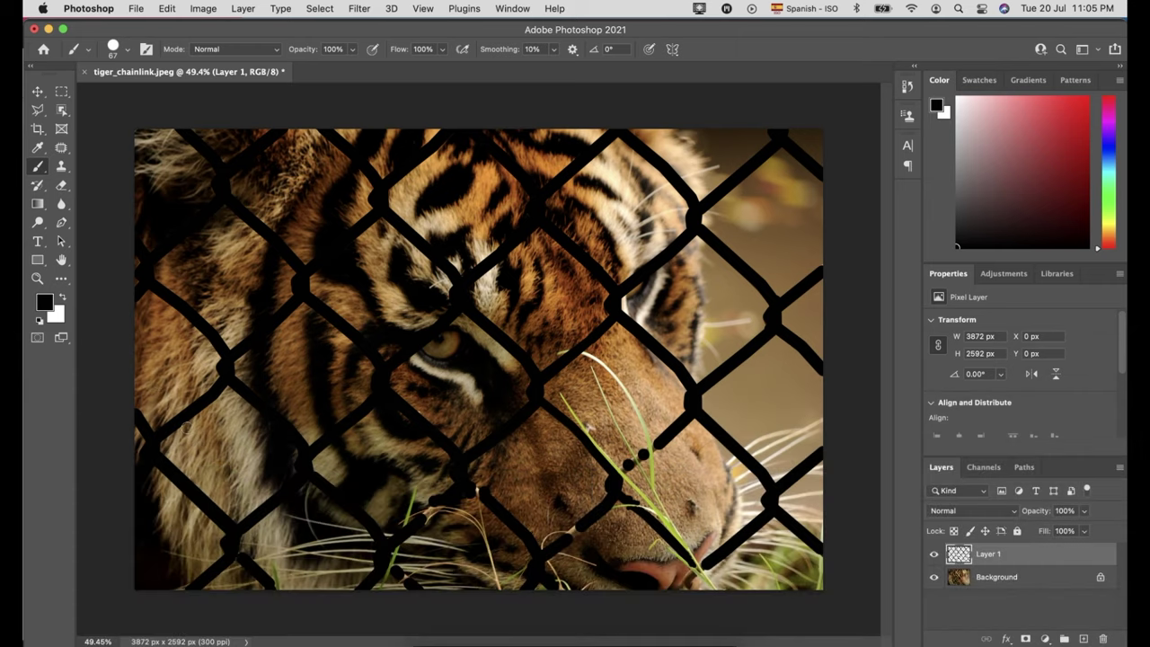
# - Hide Layer 1, select Background, and load Layer 1's strokes as the fence selection
pyautogui.click(935, 554)
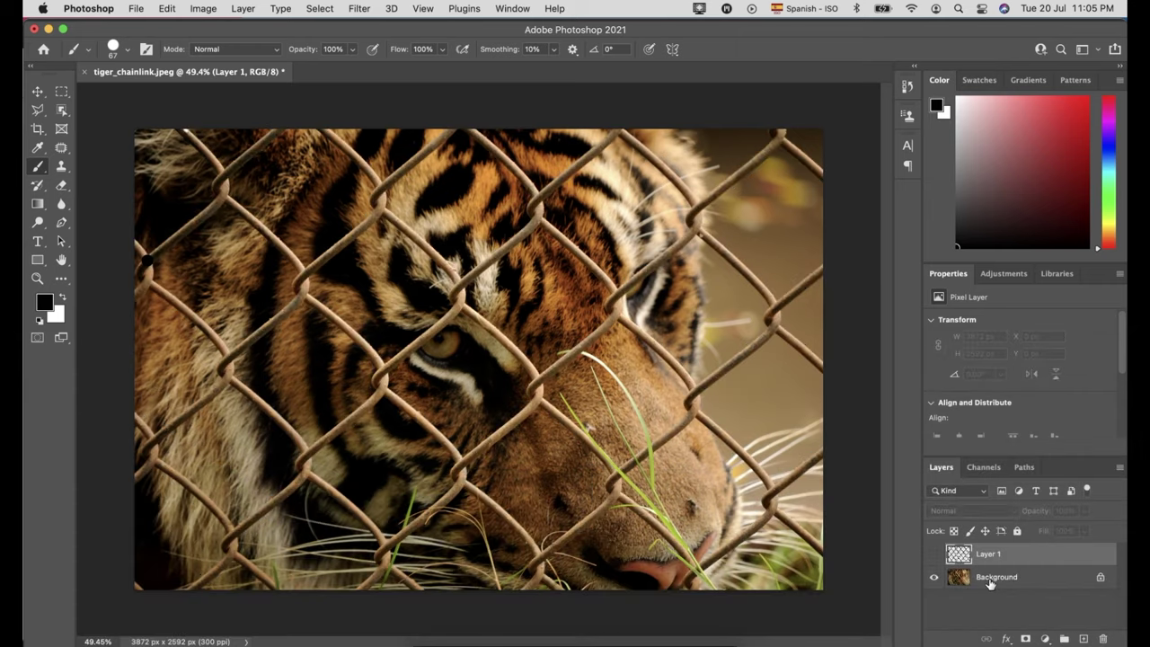
pyautogui.click(990, 581)
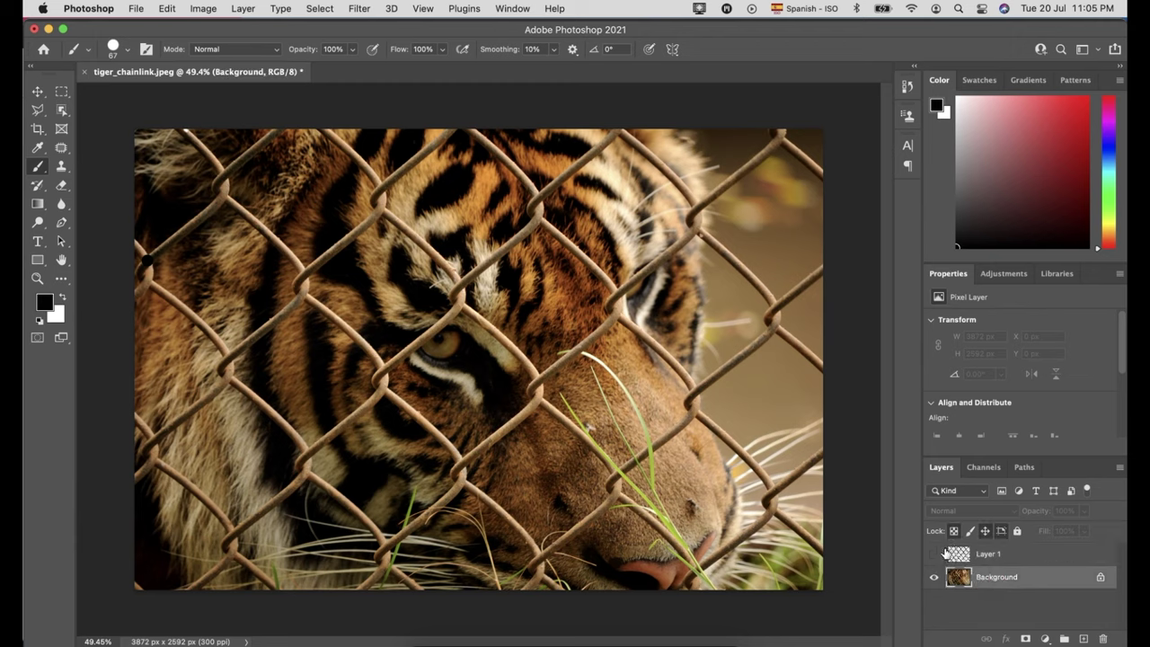
pyautogui.keyDown('super'); pyautogui.click(958, 554); pyautogui.keyUp('super')
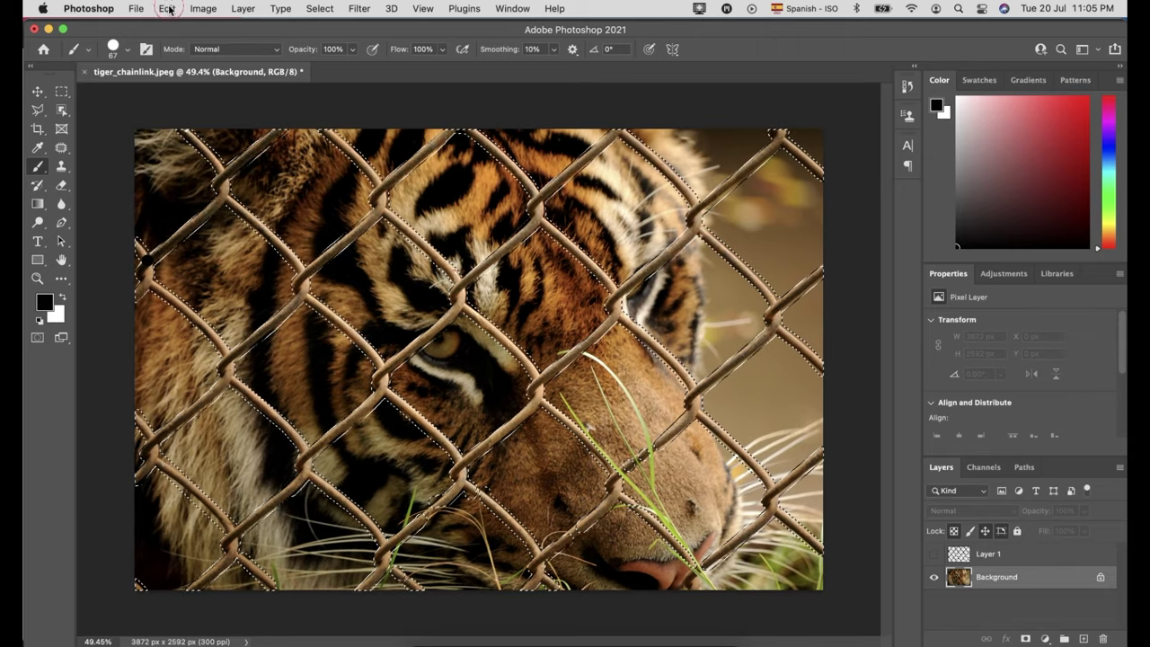
pyautogui.click(167, 9)
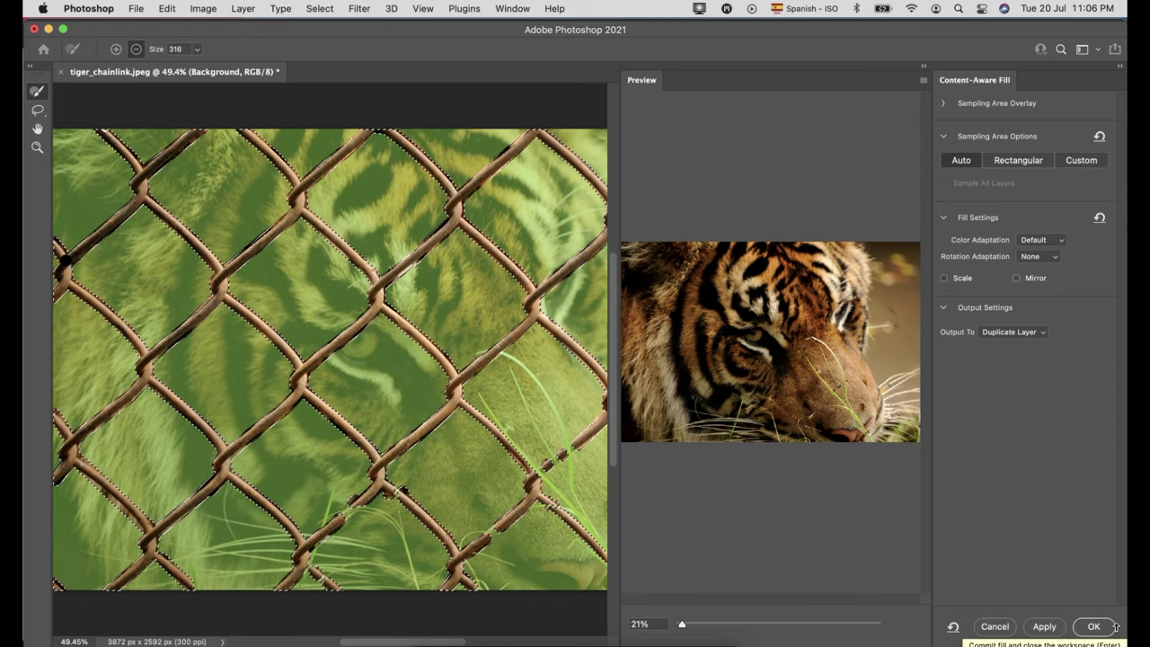
# - Apply Content-Aware Fill with Auto sampling, output to a duplicate layer
pyautogui.click(1089, 630)
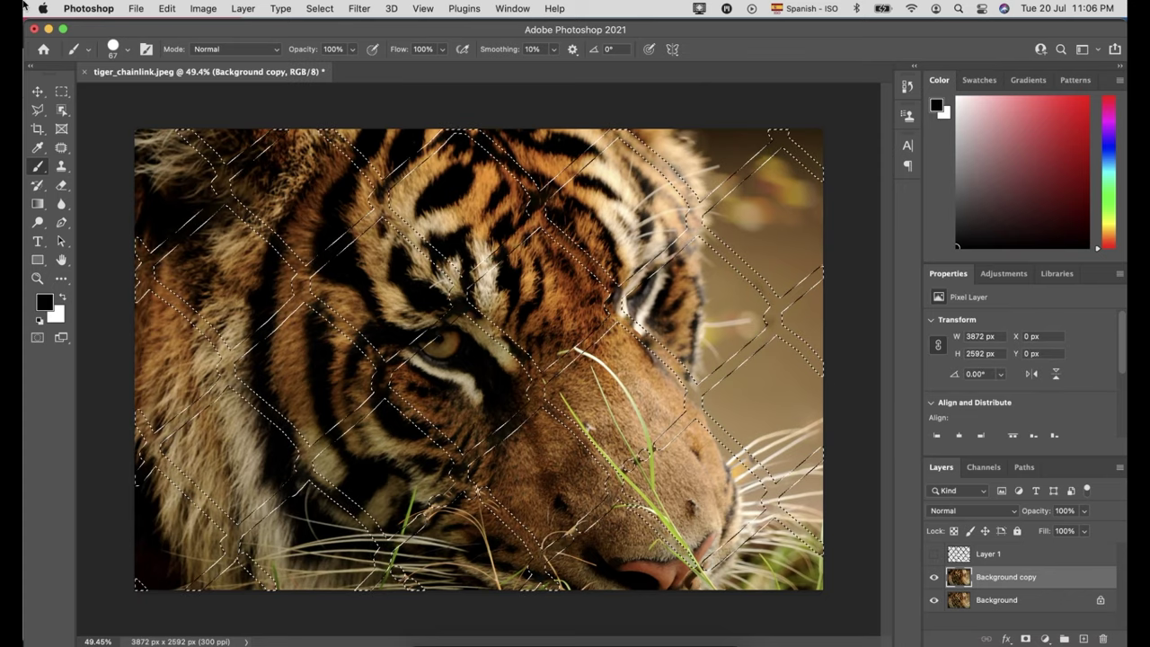
# - Deselect the fence, then spot-heal two dark blobs in the blurred background
pyautogui.hotkey('ctrl', 'd')
pyautogui.click(61, 147)
pyautogui.click(763, 291)
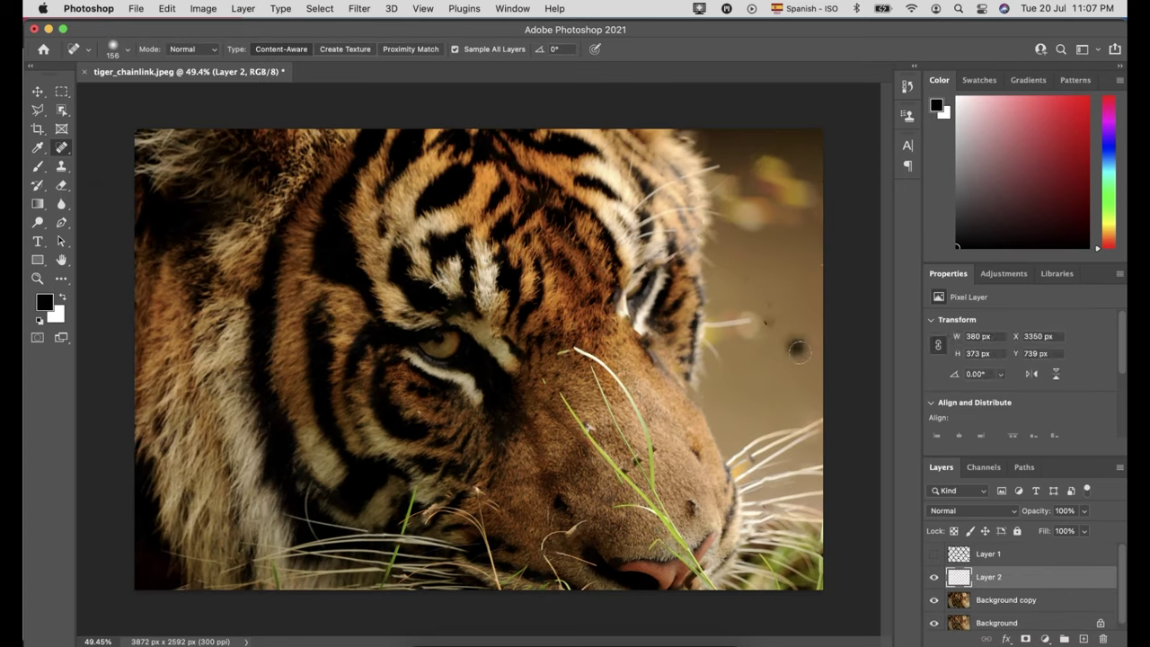
pyautogui.click(798, 353)
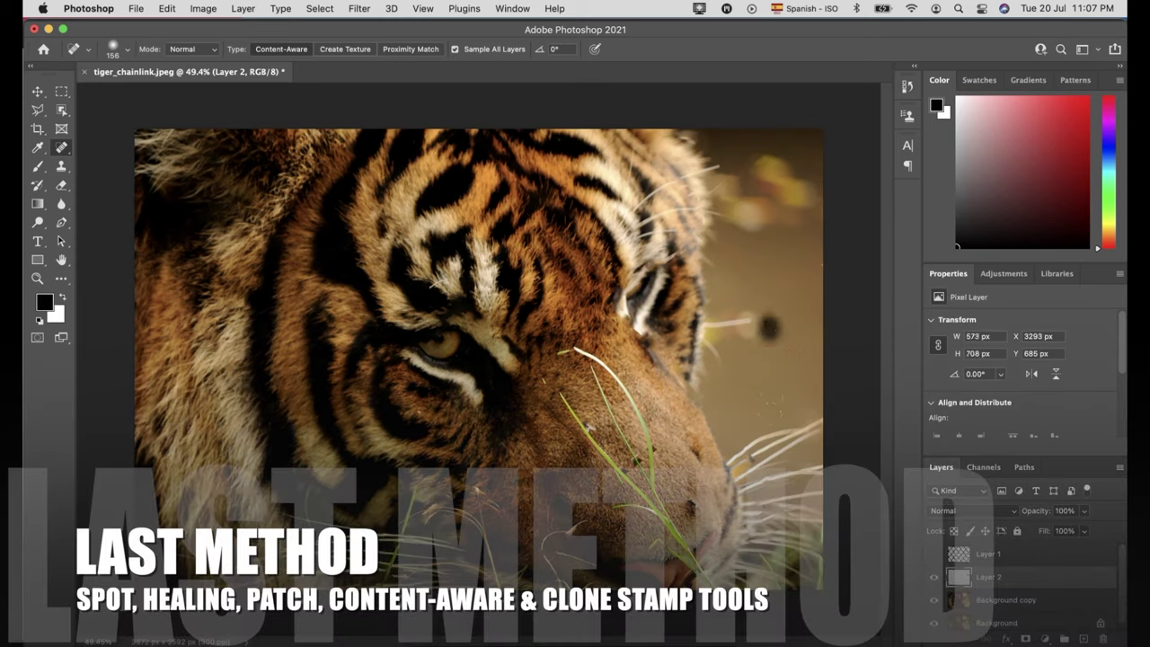
# - Pick the Patch Tool and outline the grass tip beside the tiger's eye
pyautogui.rightClick(61, 147)
pyautogui.click(120, 172)
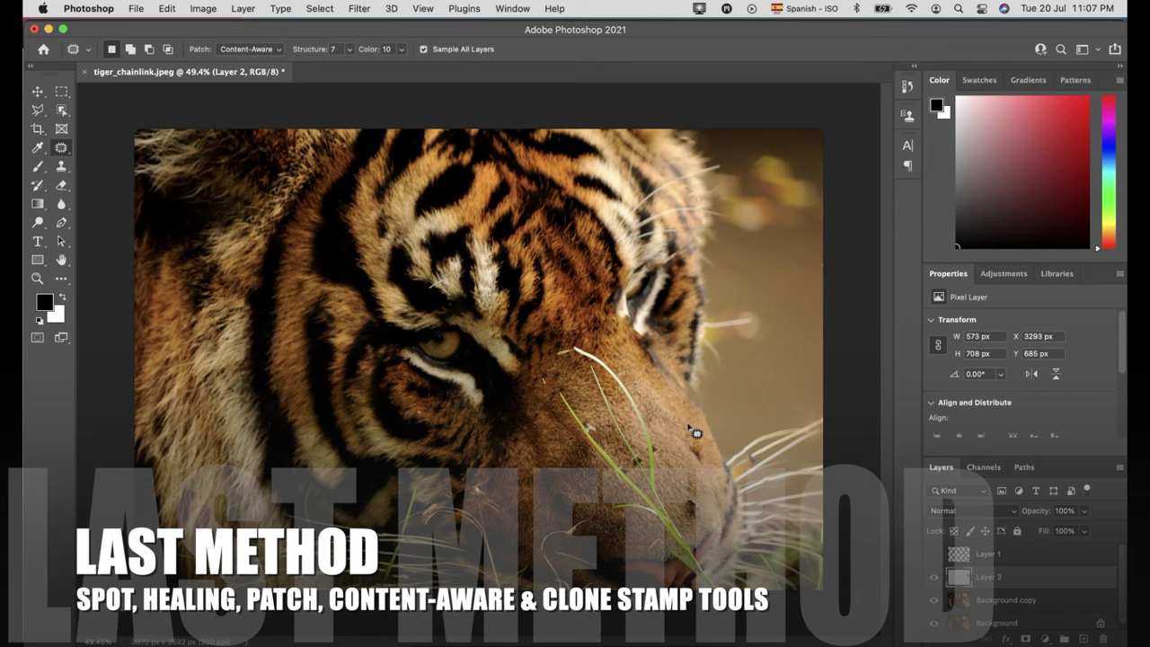
pyautogui.click(61, 166)
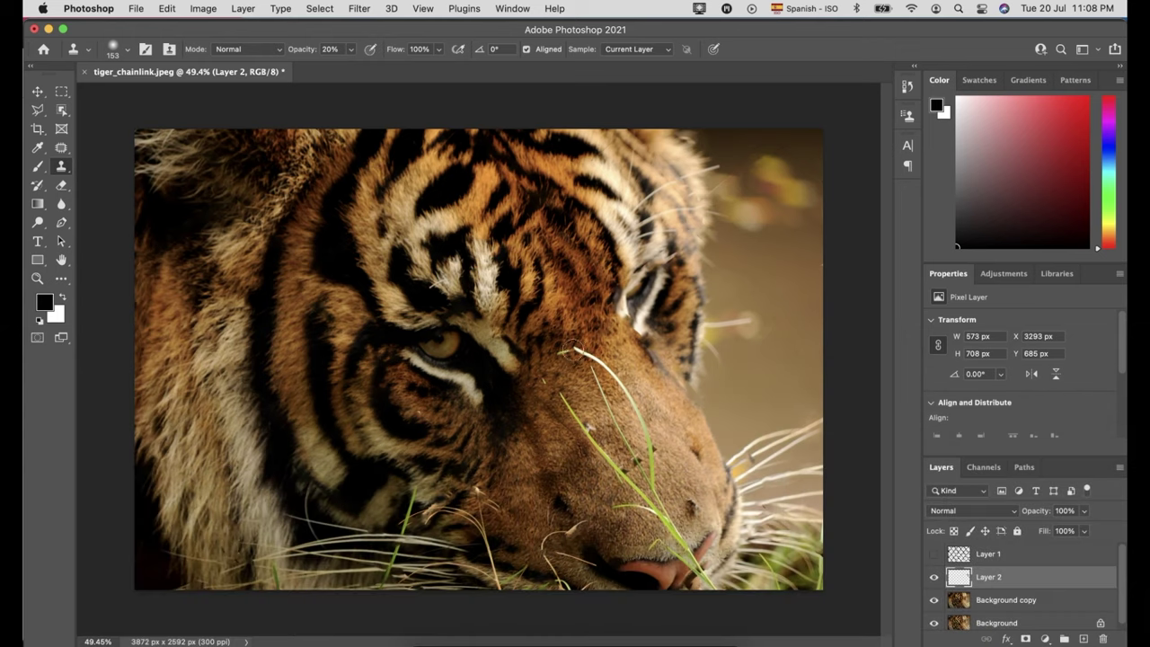
pyautogui.rightClick(61, 148)
pyautogui.click(121, 173)
pyautogui.moveTo(583, 363); pyautogui.dragTo(584, 357)
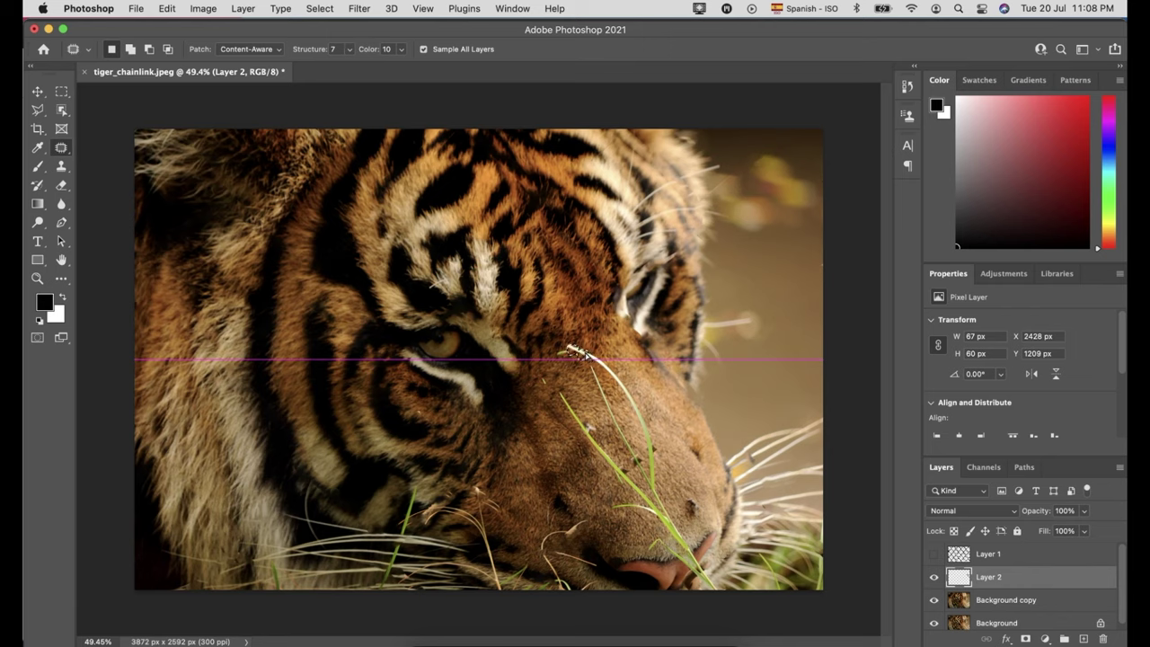
# - Patch the grass tip beside the eye with fur from its left, then deselect
pyautogui.press('m')
pyautogui.moveTo(559, 342); pyautogui.dragTo(579, 353)
pyautogui.press('j')
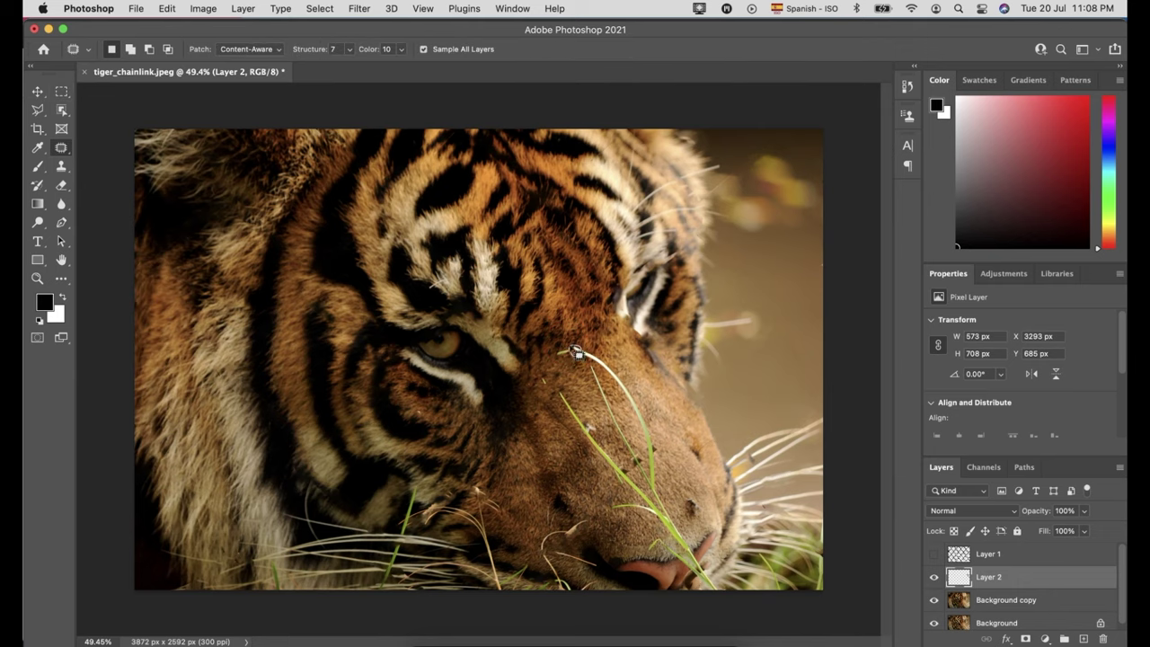
pyautogui.moveTo(576, 351); pyautogui.dragTo(584, 358)
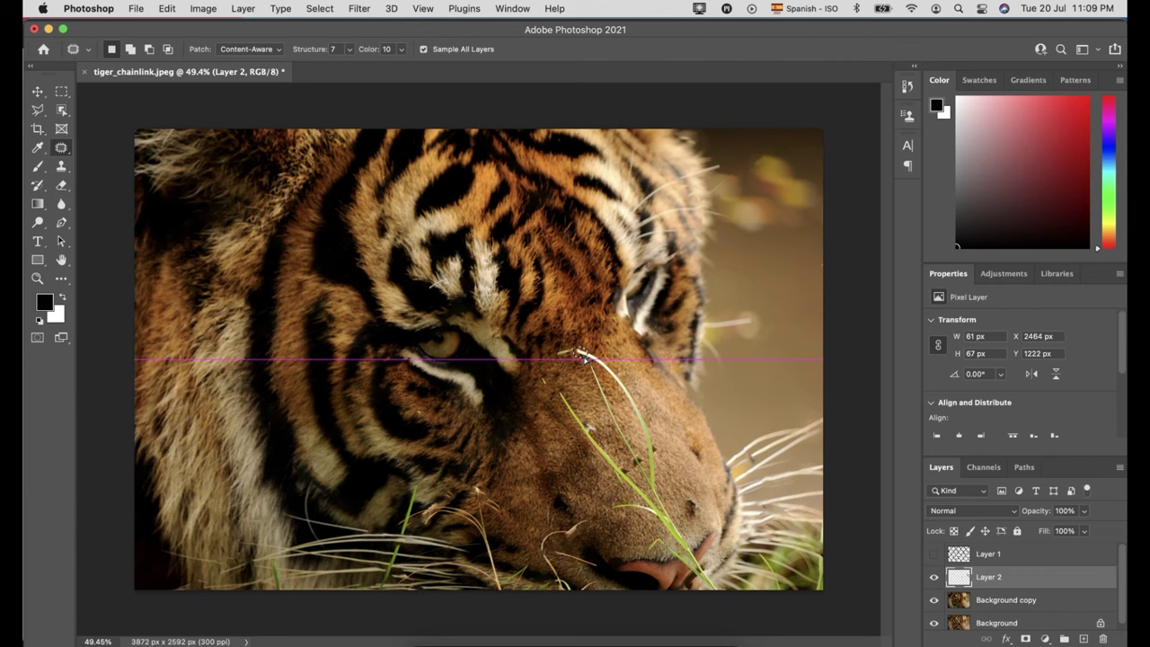
pyautogui.moveTo(584, 357); pyautogui.dragTo(566, 353)
pyautogui.hotkey('ctrl', 'd')
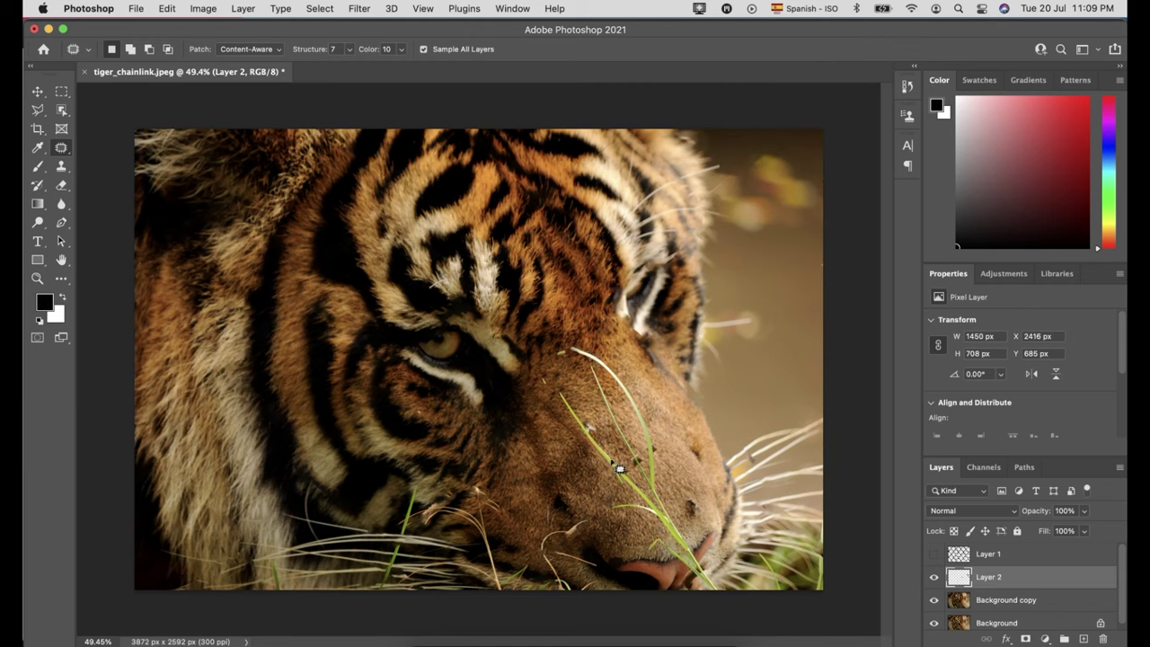
pyautogui.rightClick(61, 147)
pyautogui.click(126, 144)
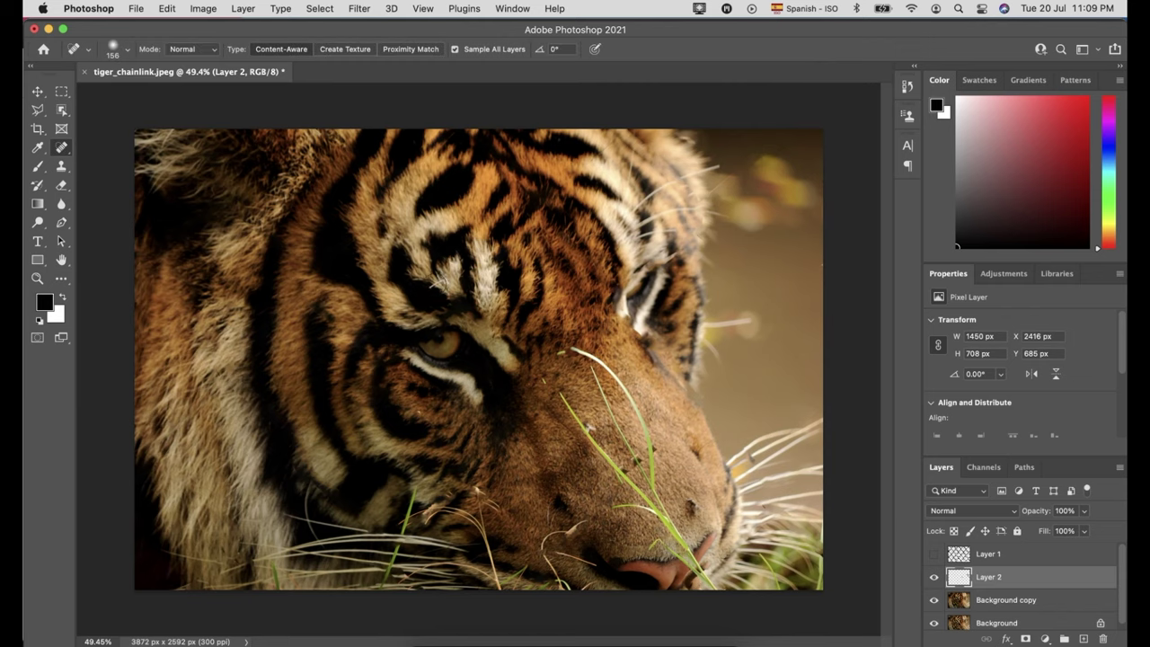
# - Patch a fence trace among the lower-left whiskers with nearby texture
pyautogui.hotkey('shift', 'j')
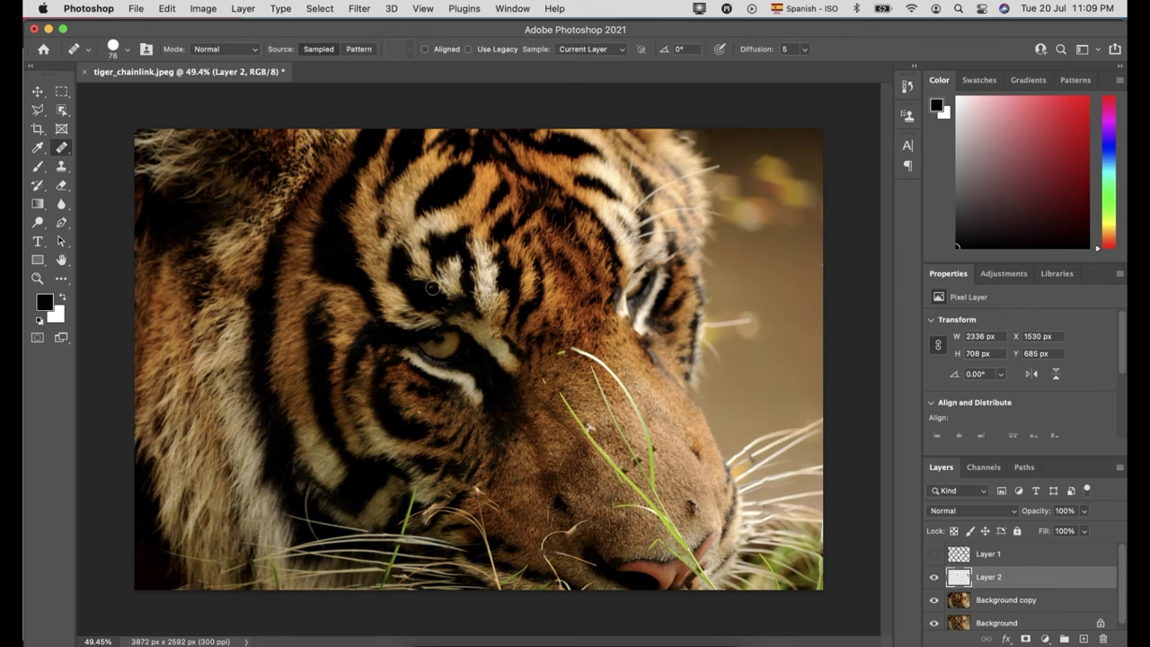
pyautogui.hotkey('shift', 'j')
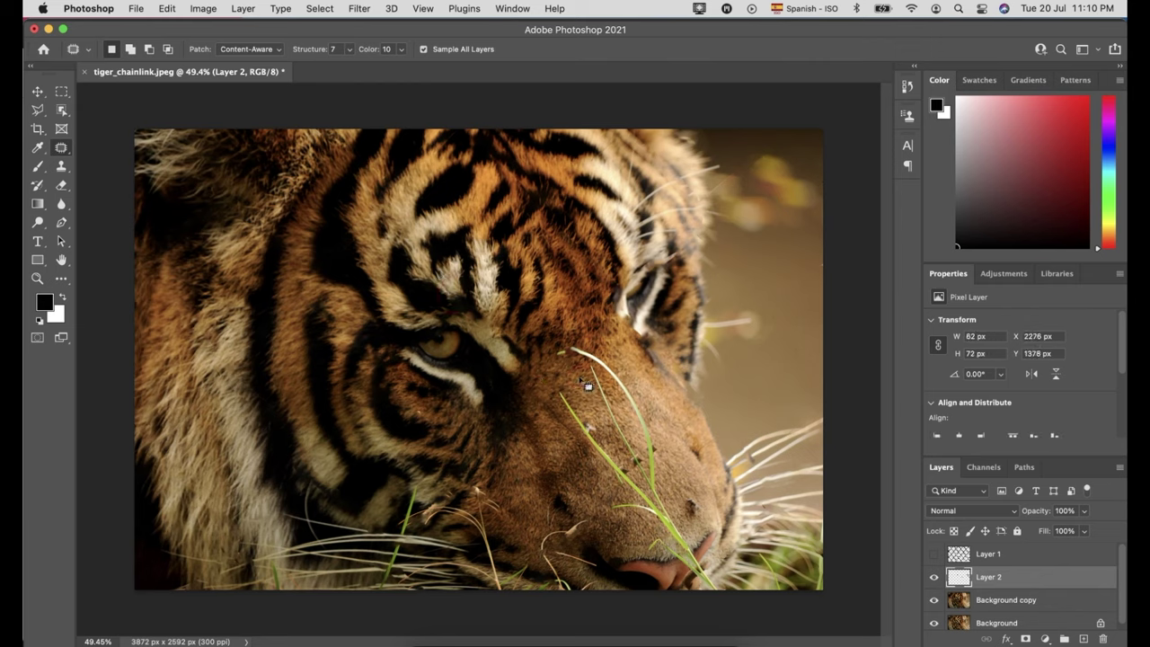
pyautogui.moveTo(560, 362); pyautogui.dragTo(584, 360)
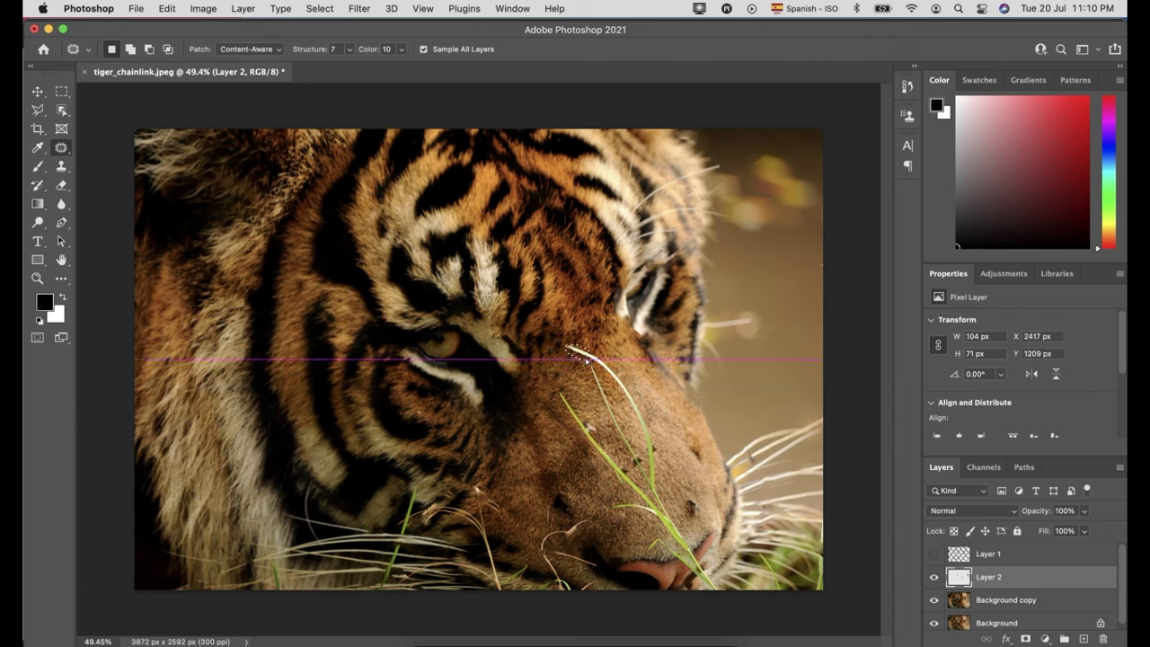
pyautogui.moveTo(817, 256); pyautogui.dragTo(821, 273)
pyautogui.click(614, 503)
pyautogui.moveTo(266, 562); pyautogui.dragTo(265, 566)
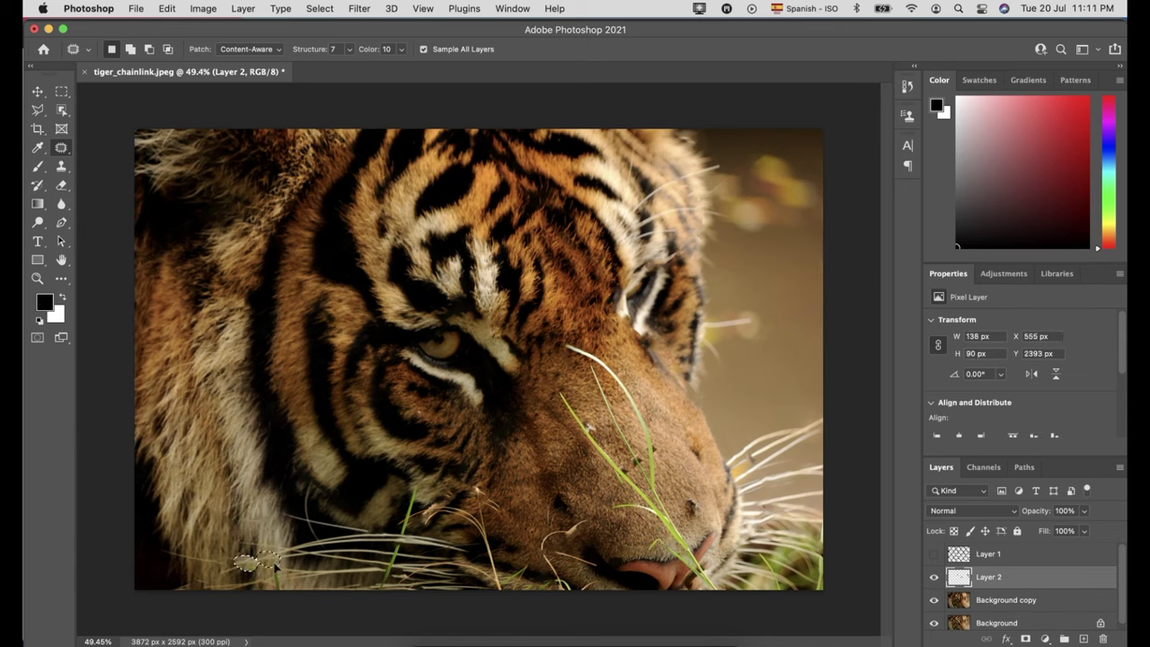
pyautogui.moveTo(266, 566); pyautogui.dragTo(307, 346)
# - Spot-heal two spots near the lower-left whiskers, undoing the second heal
pyautogui.rightClick(61, 148)
pyautogui.click(116, 148)
pyautogui.click(246, 566)
pyautogui.click(245, 575)
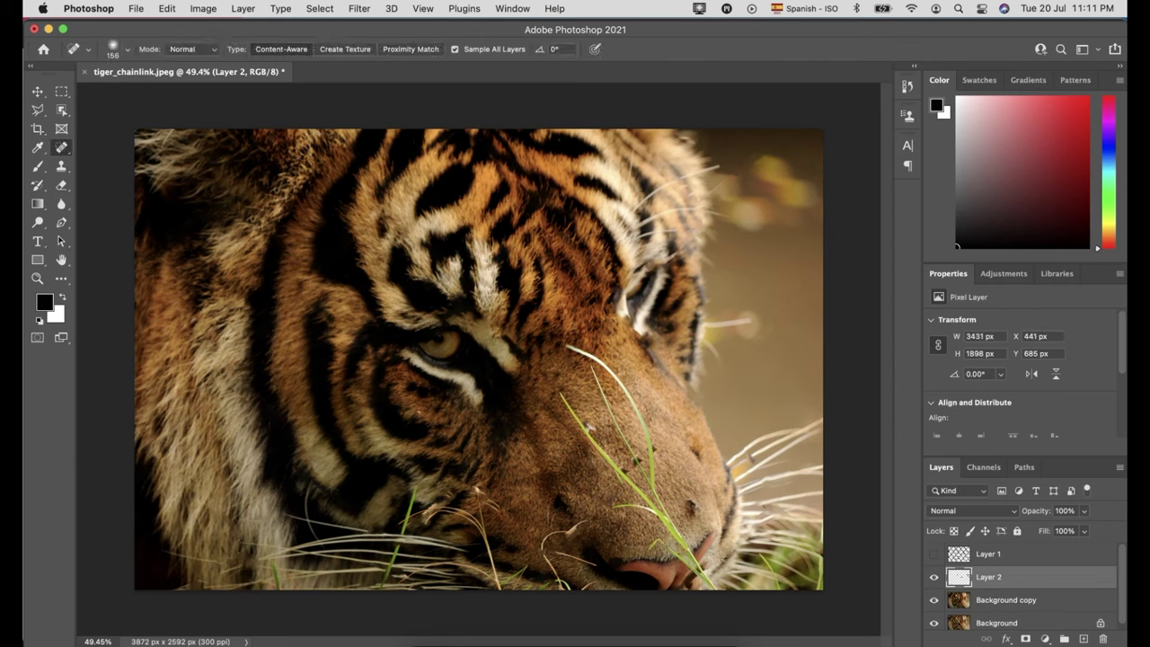
pyautogui.press('super+z')
pyautogui.scroll(-2, 546, 381)
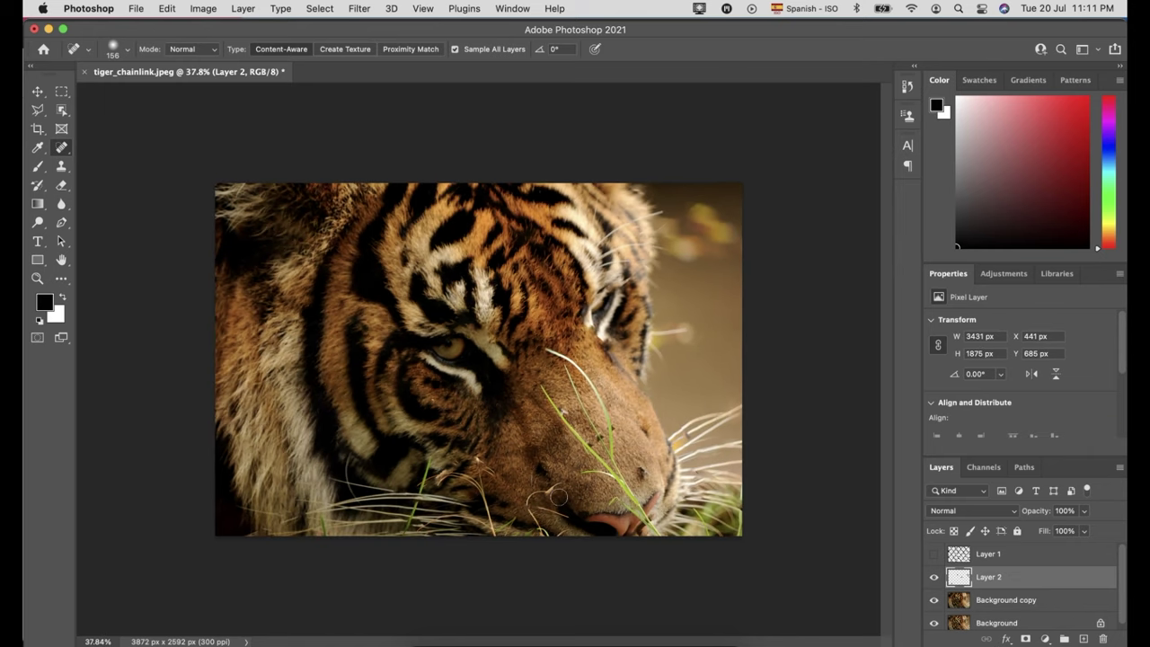
pyautogui.scroll(2, 557, 496)
pyautogui.click(61, 166)
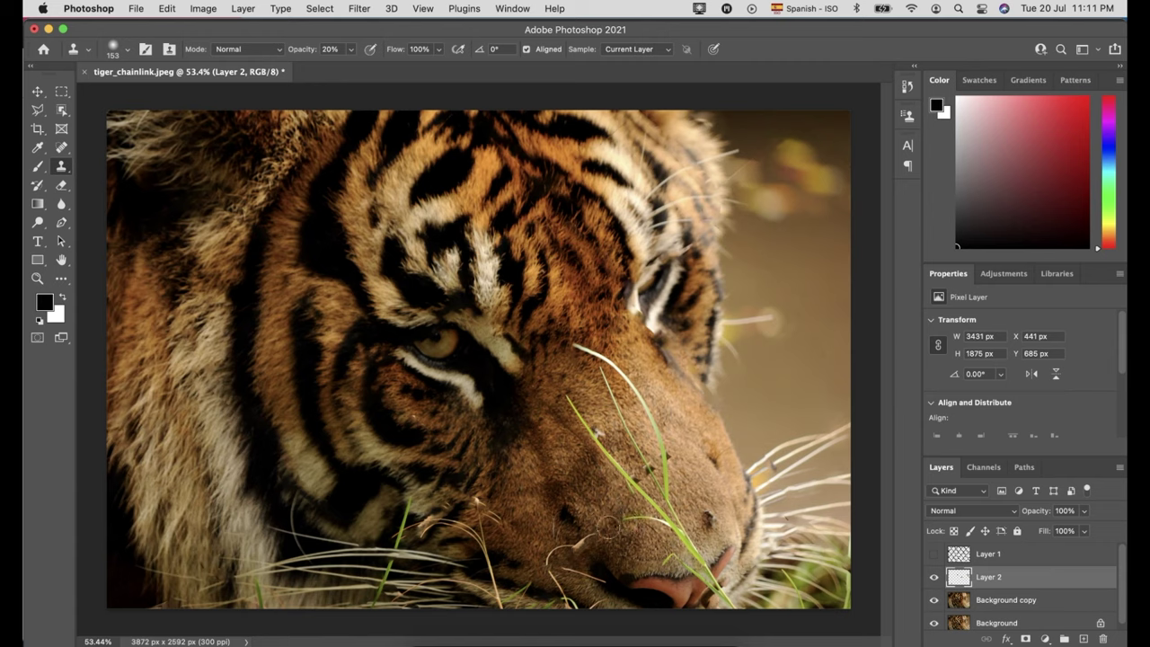
pyautogui.click(1000, 374)
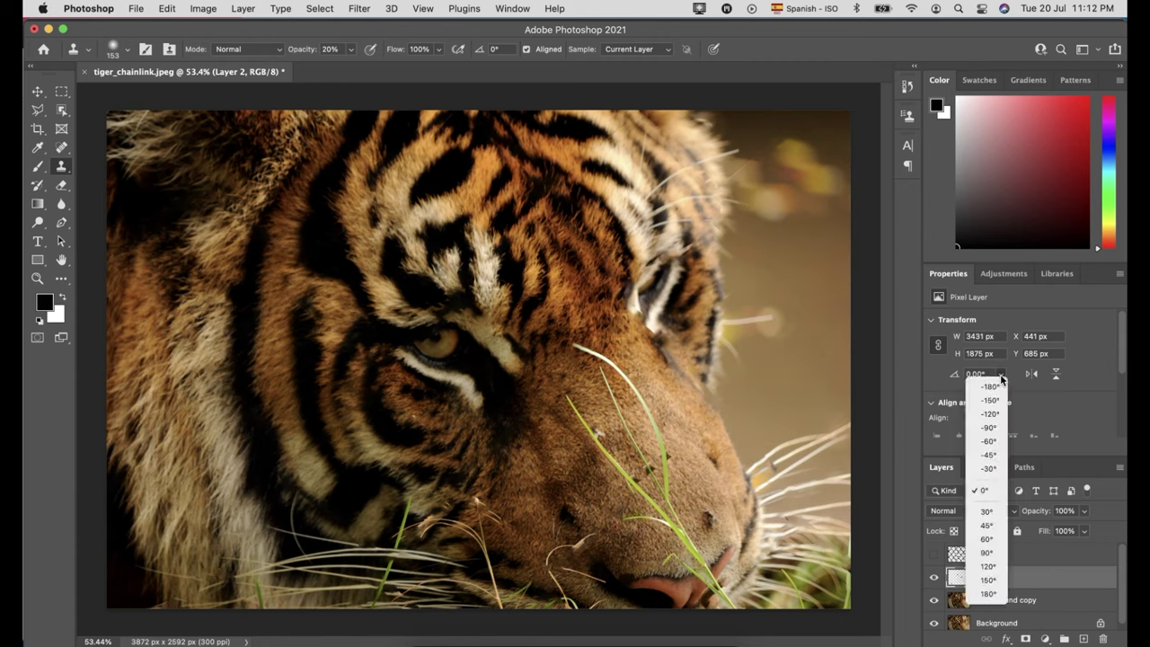
pyautogui.click(989, 428)
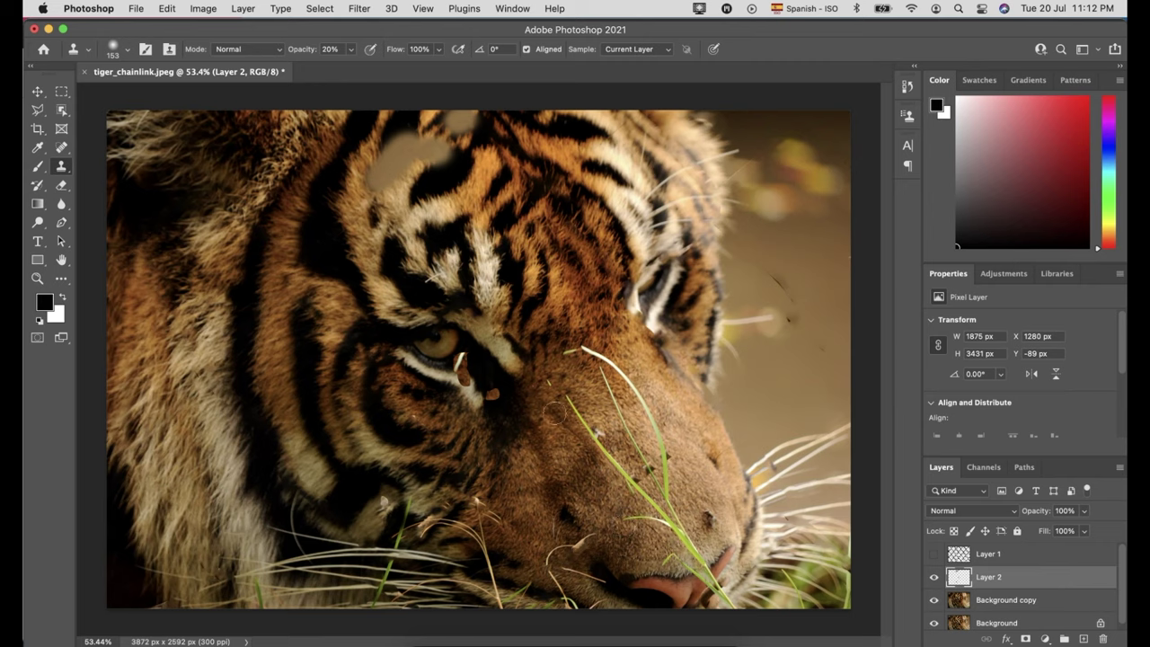
pyautogui.scroll(-2, 529, 338)
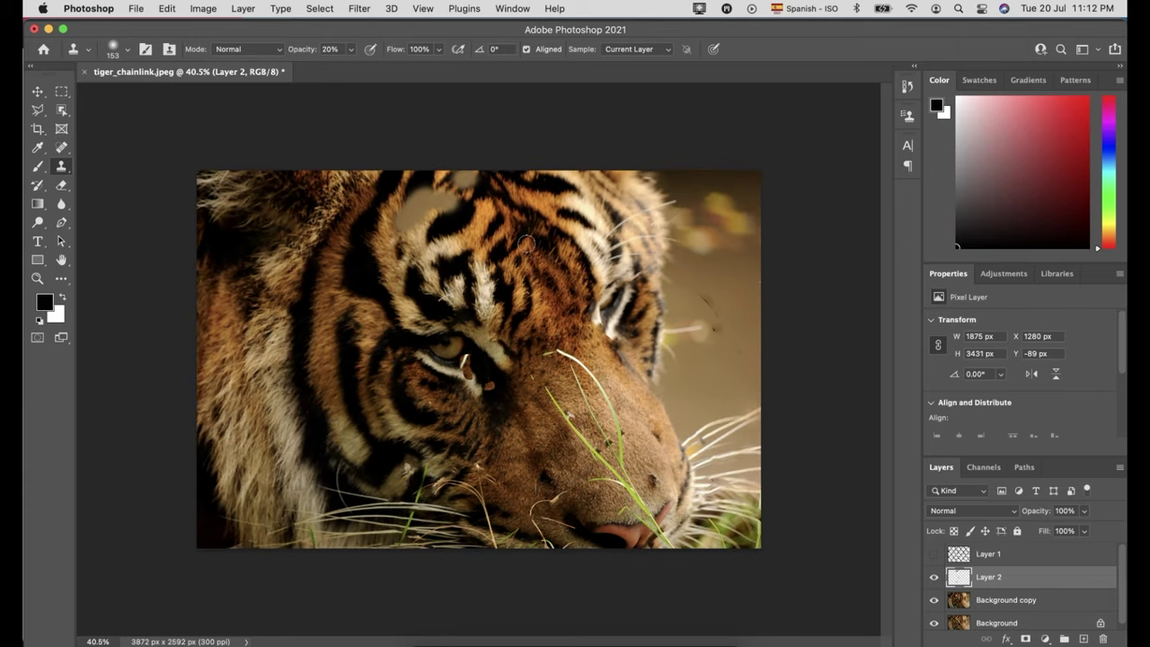
pyautogui.click(422, 9)
pyautogui.moveTo(512, 8)
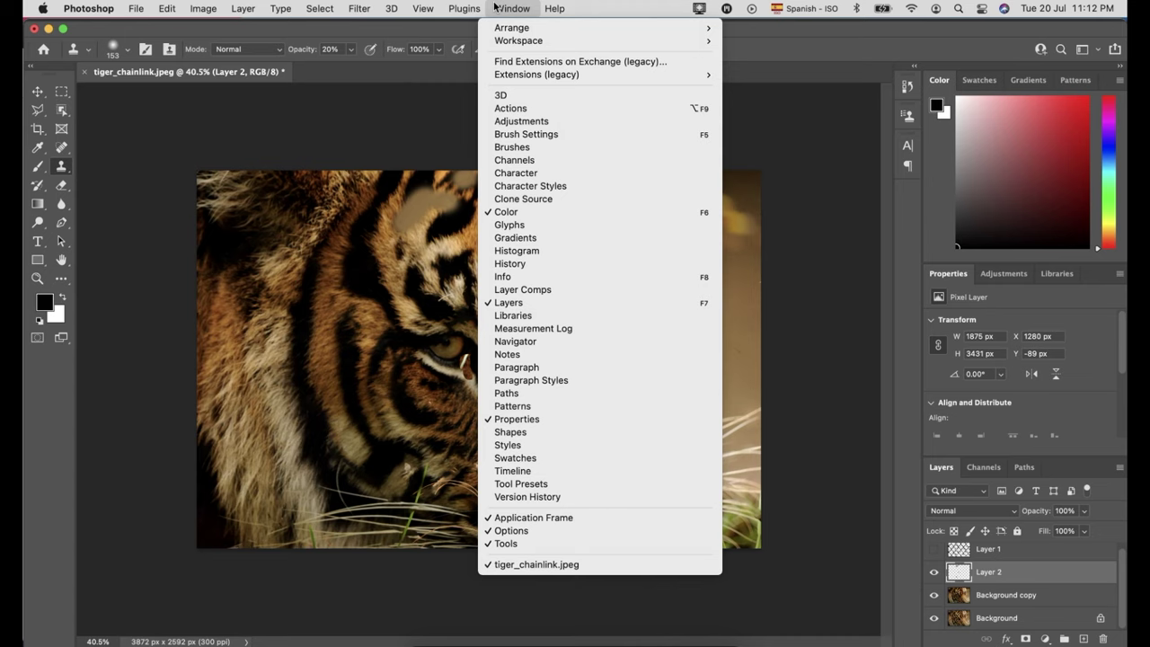
pyautogui.click(423, 8)
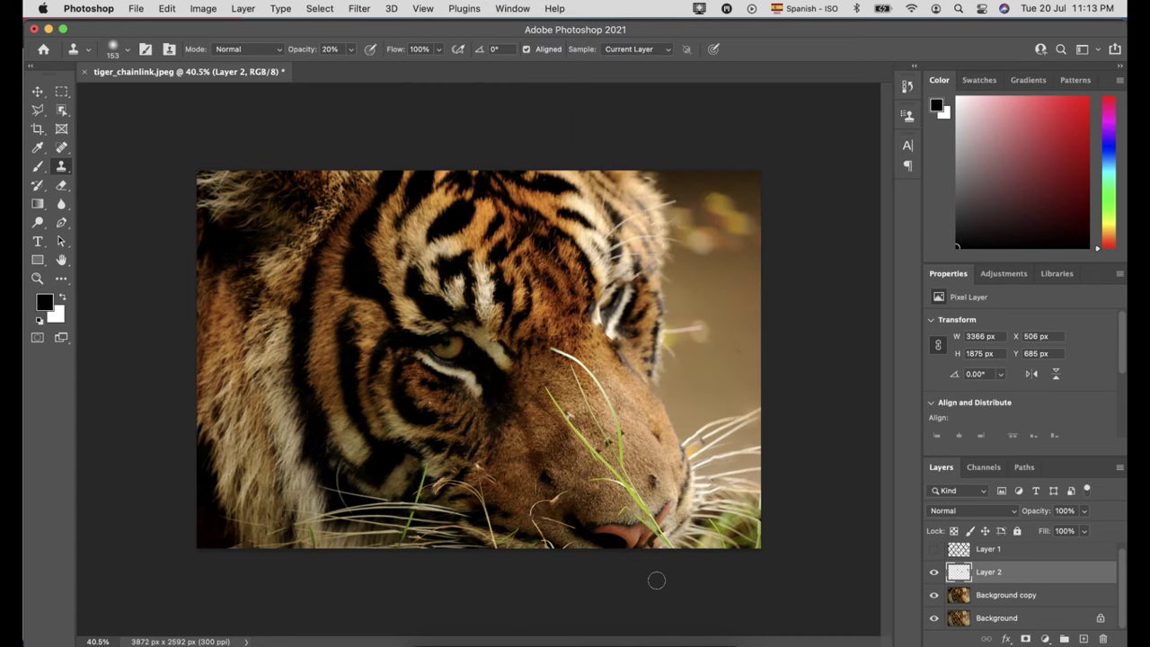
# - Zoom in and outline fence traces on the lower muzzle and beside the dry grass tip
pyautogui.moveTo(61, 147); pyautogui.dragTo(135, 171)
pyautogui.moveTo(482, 468); pyautogui.dragTo(490, 479)
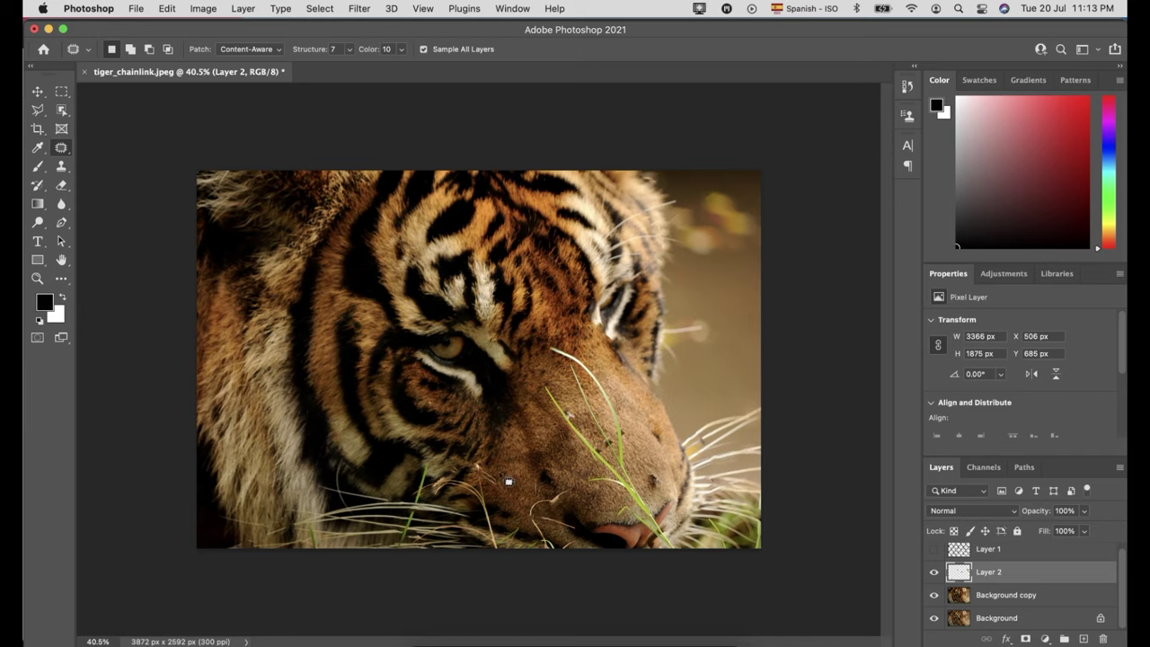
pyautogui.scroll(5, 511, 488)
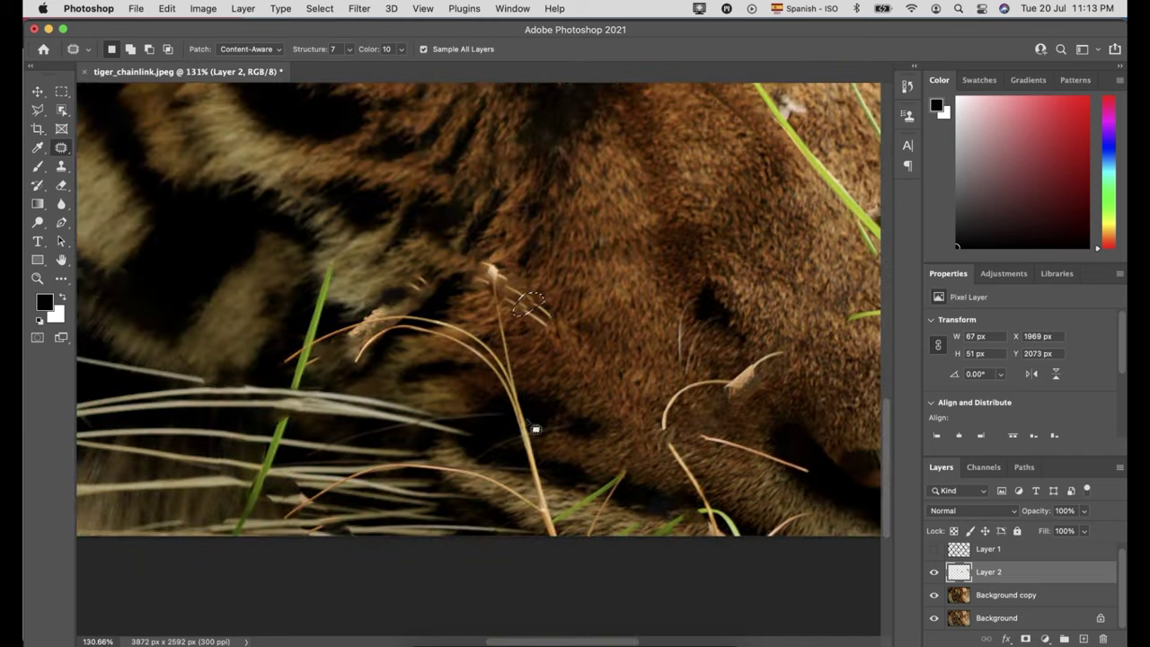
pyautogui.moveTo(494, 268)
pyautogui.mouseDown()
pyautogui.moveTo(517, 288)
pyautogui.moveTo(534, 266)
pyautogui.mouseUp()
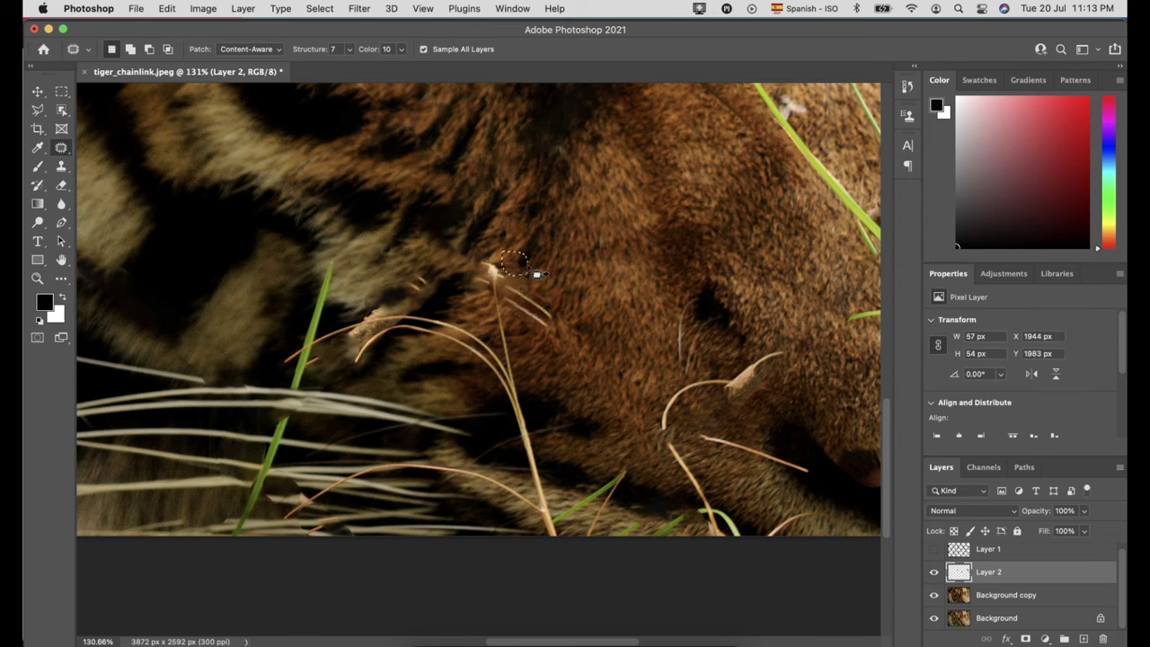
# - With Spot Healing Brush size 32, paint out the fence lines beside the grass tip
pyautogui.press('j')
pyautogui.hotkey('ctrl', 'd')
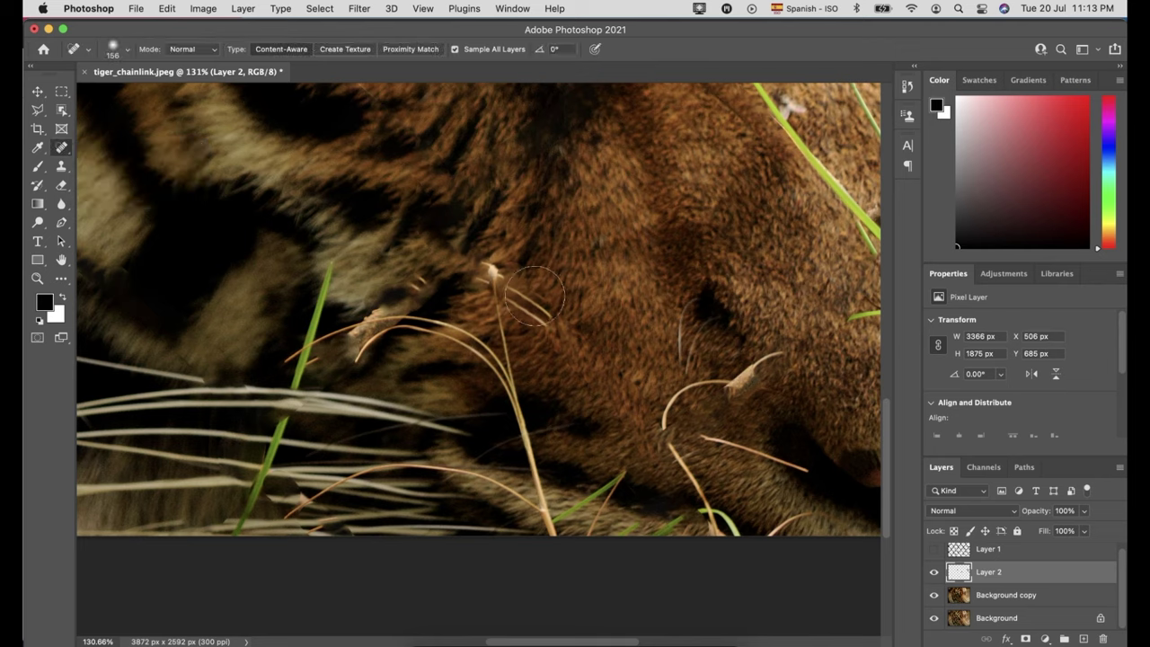
pyautogui.click(126, 49)
pyautogui.write('32')
pyautogui.press('Return')
pyautogui.moveTo(492, 264); pyautogui.dragTo(501, 290)
pyautogui.moveTo(496, 276)
pyautogui.mouseDown()
pyautogui.moveTo(494, 264)
pyautogui.moveTo(496, 304)
pyautogui.mouseUp()
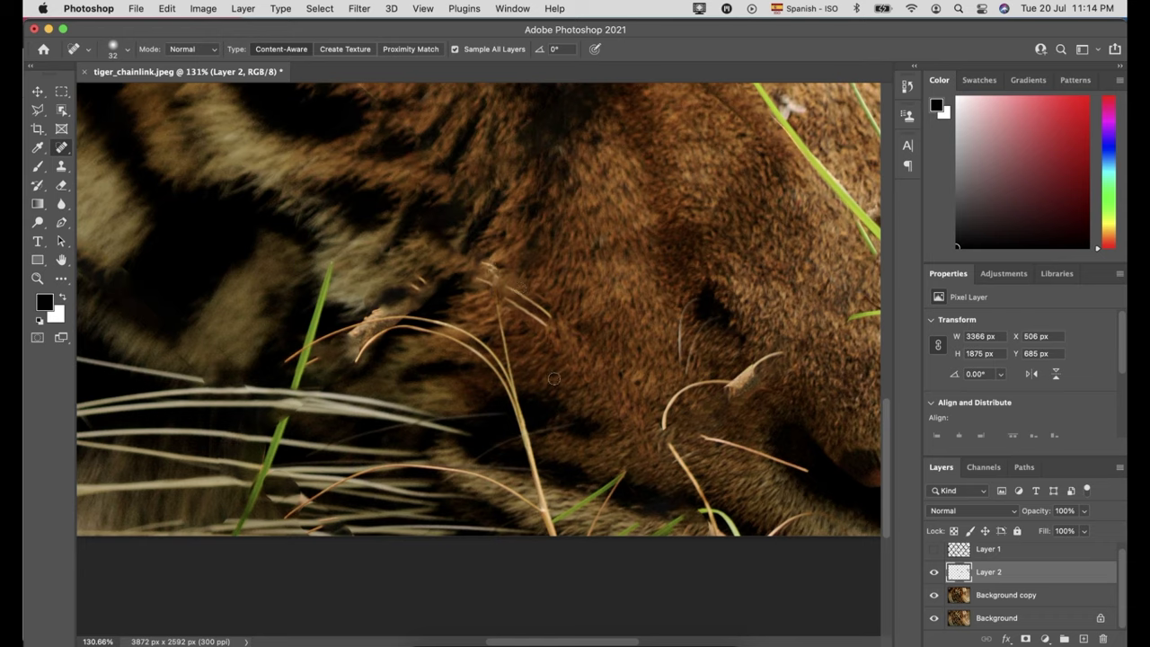